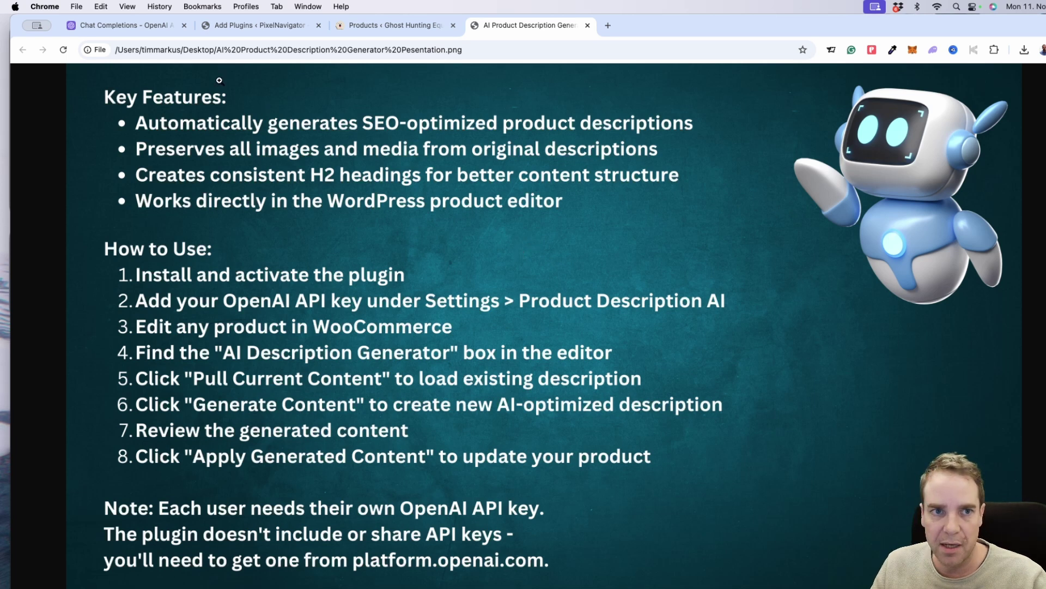
Step: Install the WordPress plugin from the file product-description-ai.zip and activate it
left_click(253, 28)
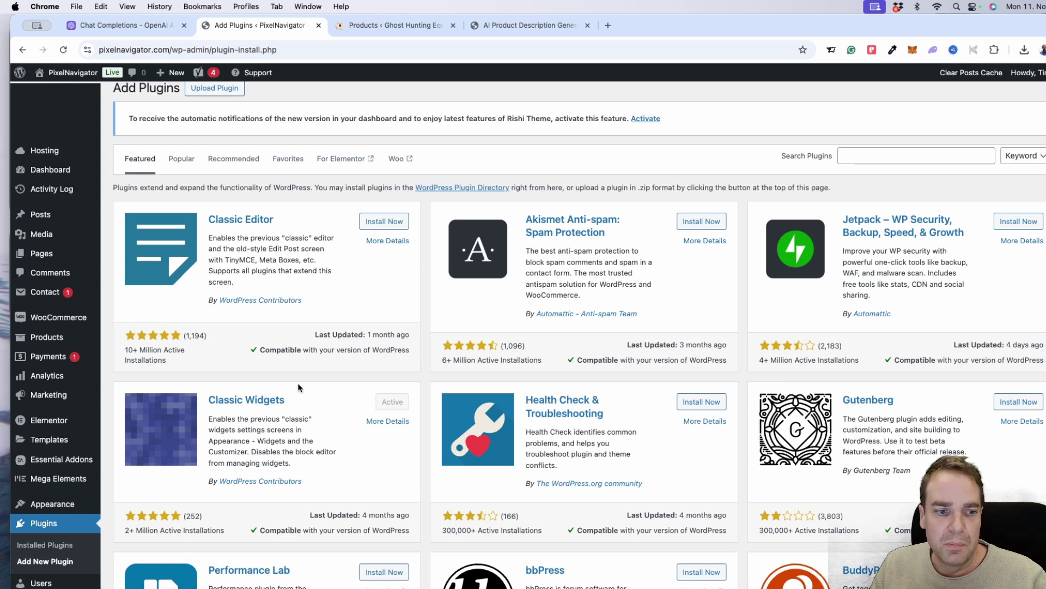
left_click(218, 90)
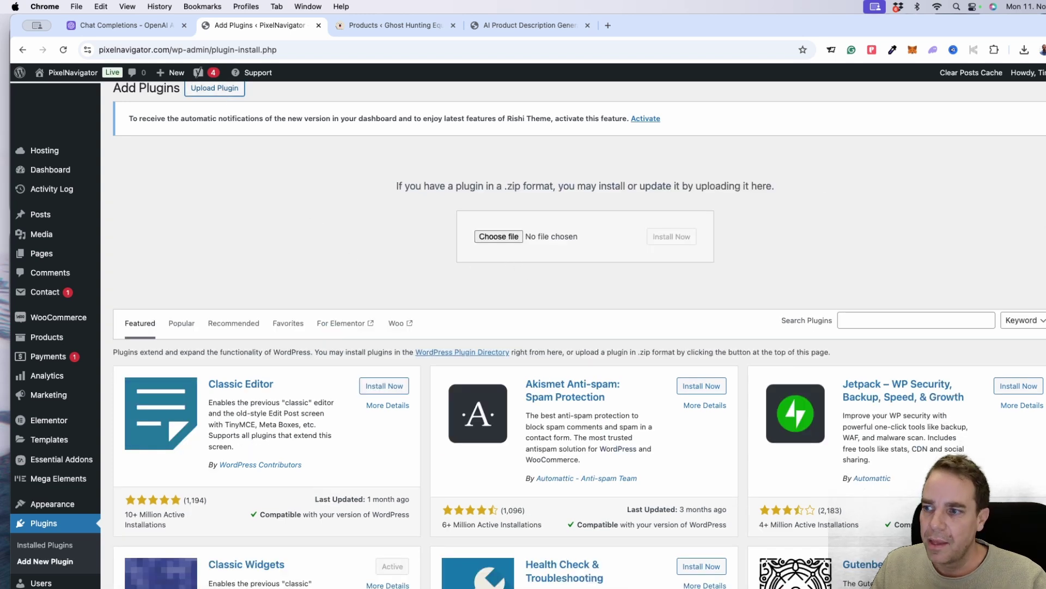
left_click_drag(1045, 208, 564, 238)
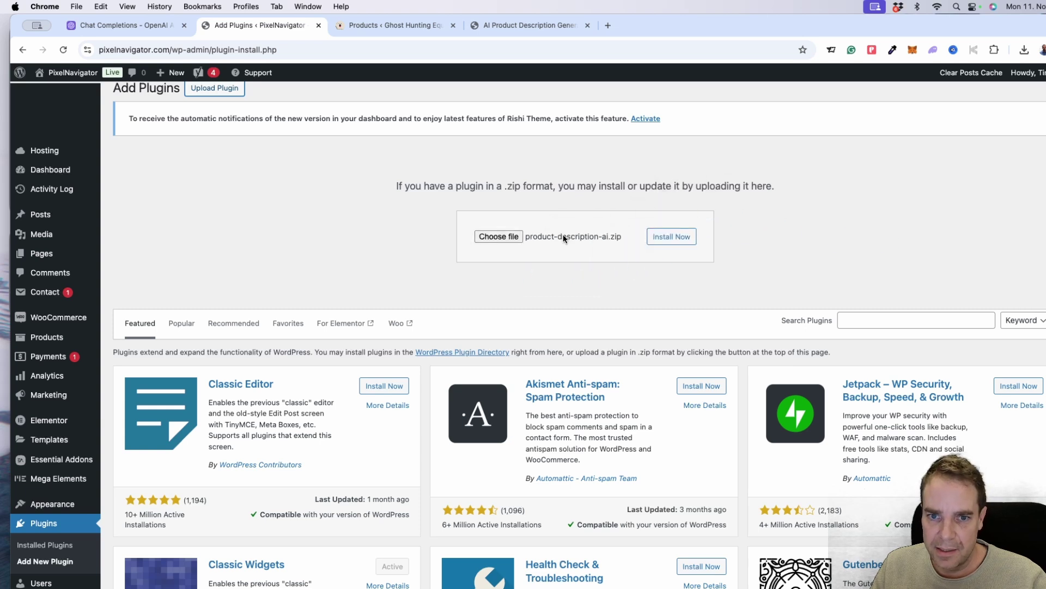
left_click(680, 239)
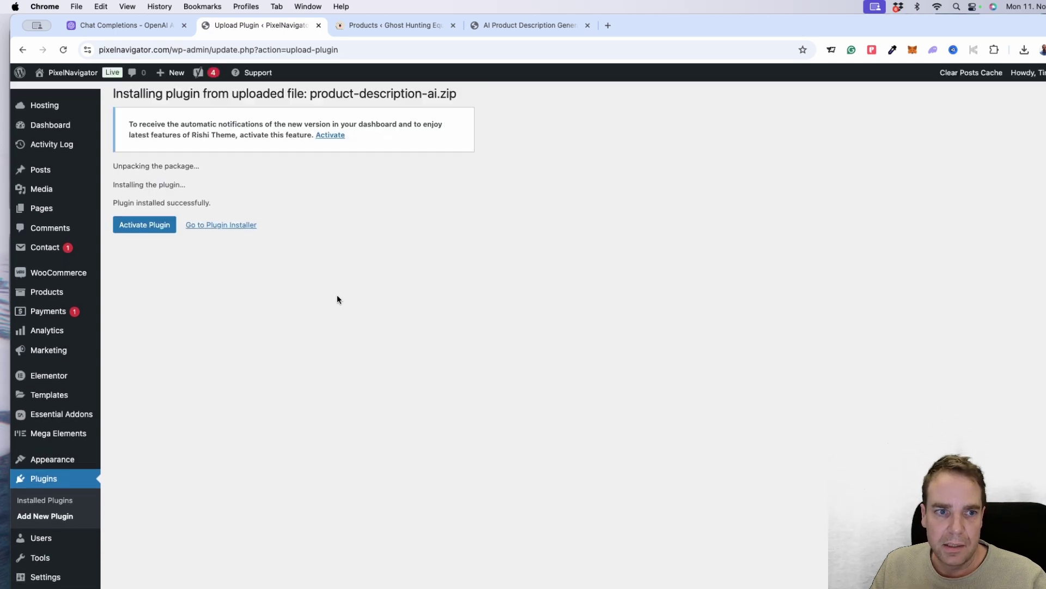
left_click(156, 228)
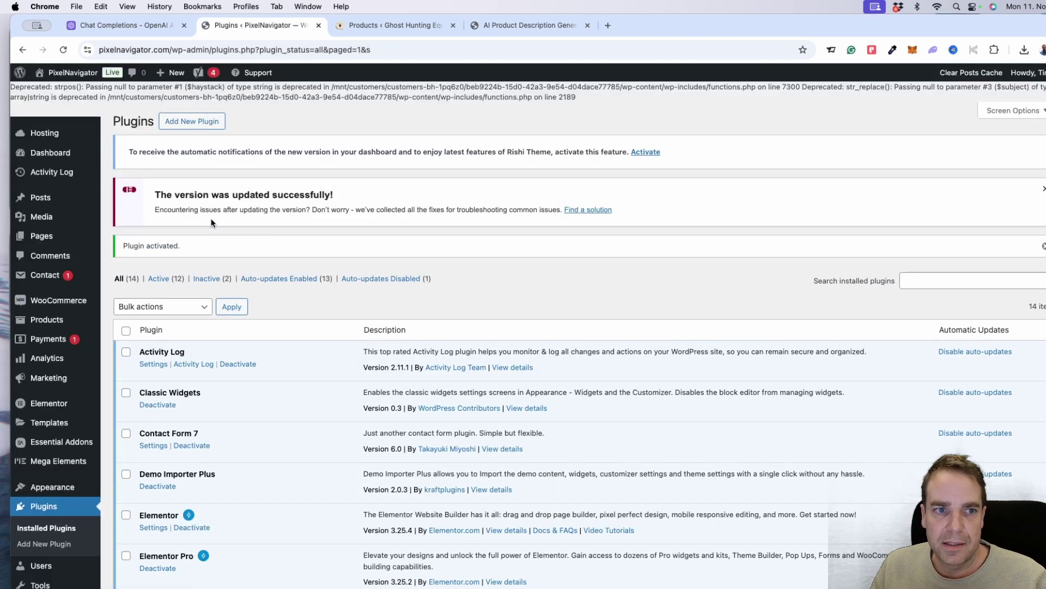
Step: Find Product Description AI Generator among the installed plugins and open the Product Description AI settings page
scroll(212, 221, "down", 4)
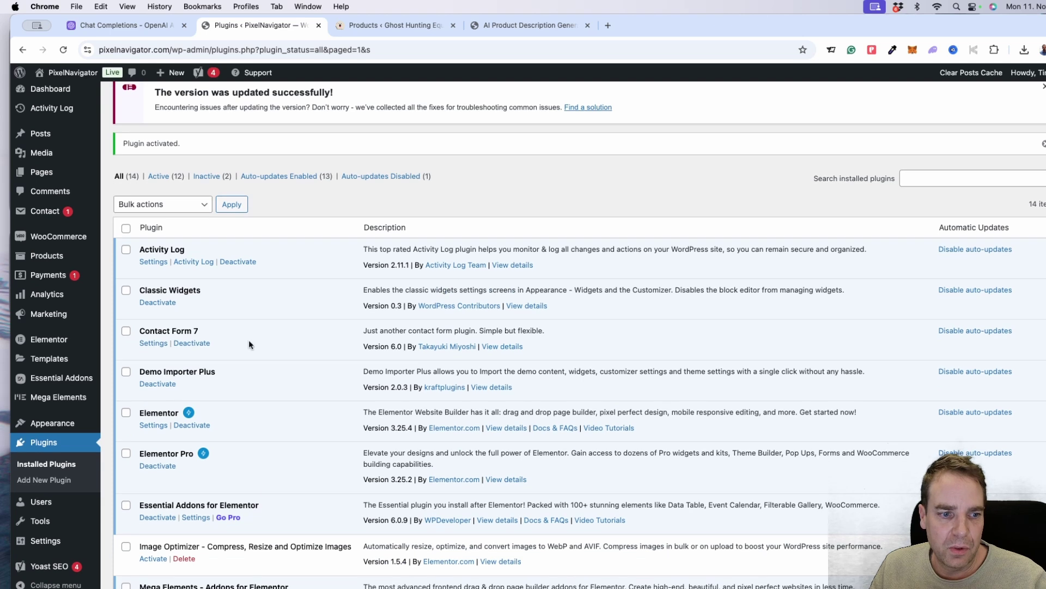
mouse_move(60, 544)
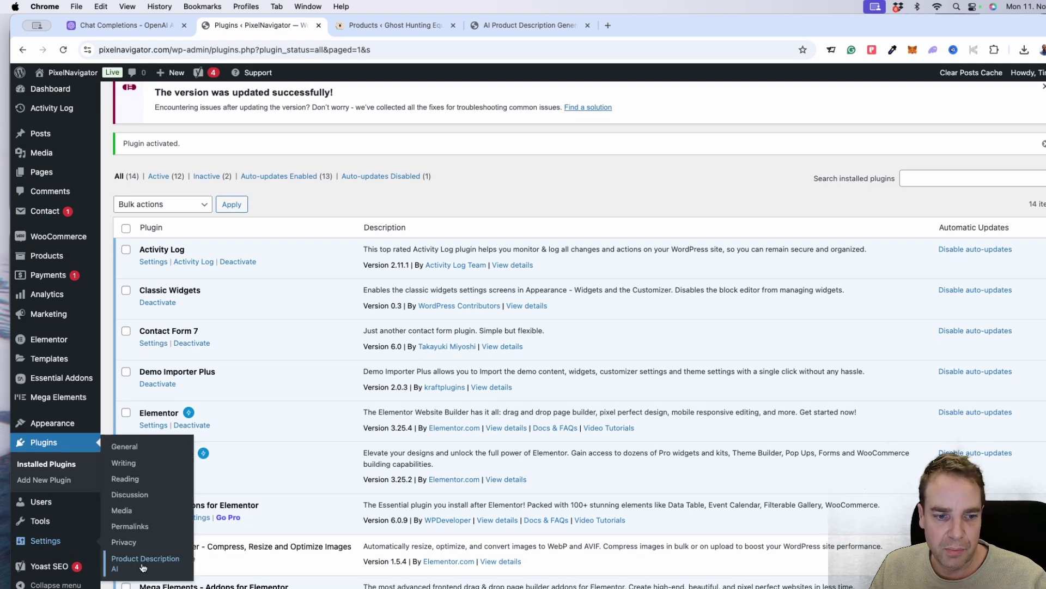
scroll(280, 479, "down", 7)
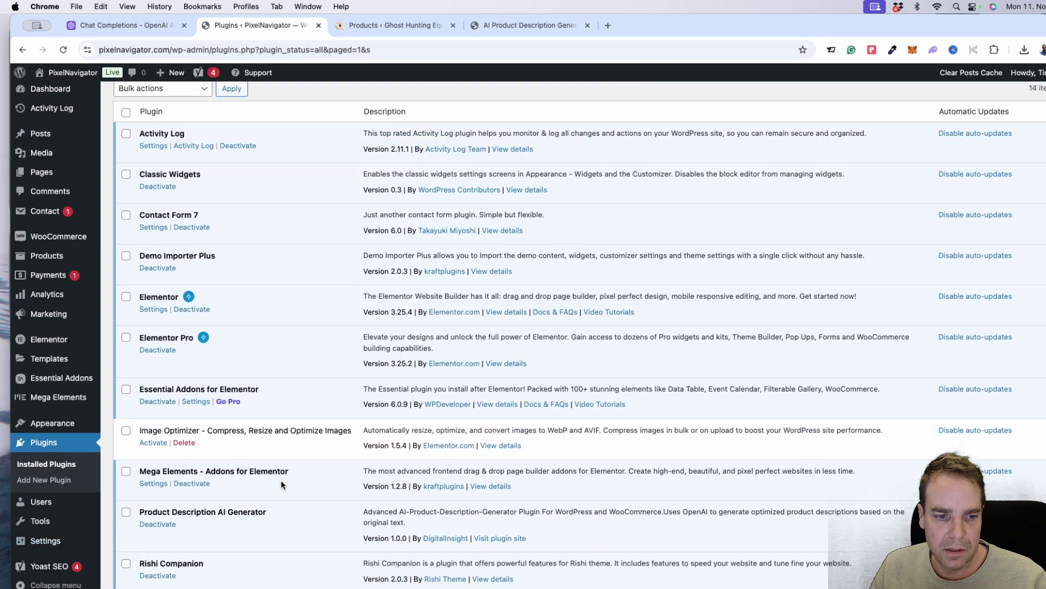
scroll(283, 490, "down", 1)
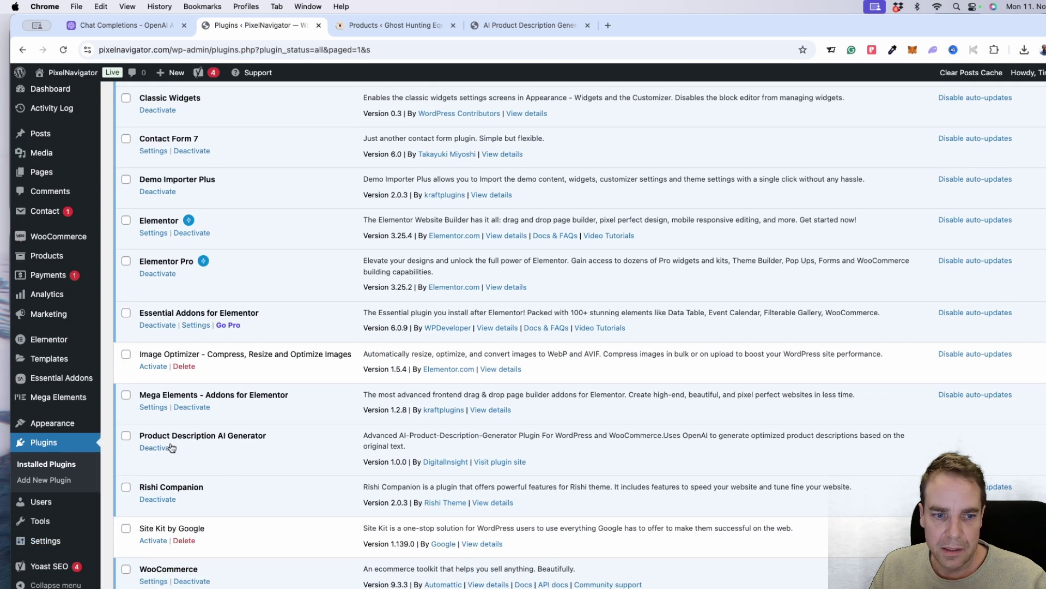
left_click_drag(140, 434, 260, 436)
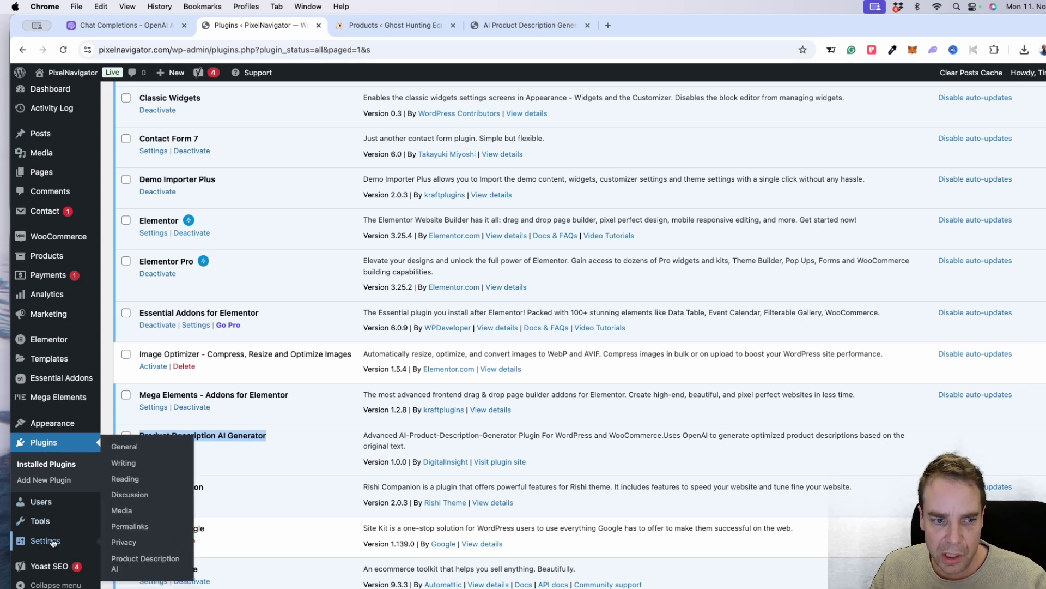
left_click(132, 564)
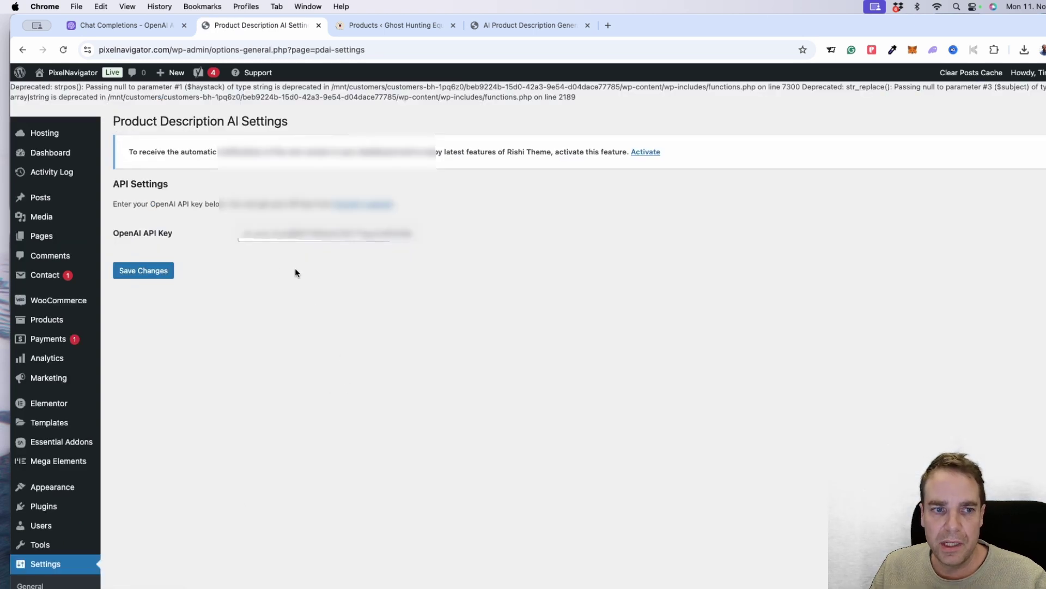
scroll(276, 267, "down", 2)
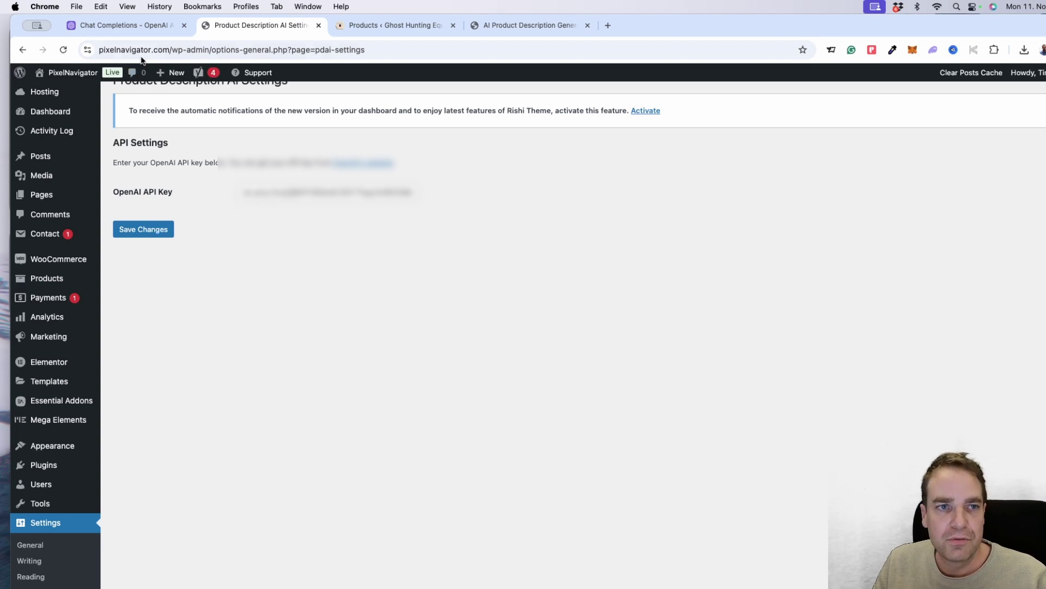
Step: Look at the API keys page on the OpenAI platform, then return to Chat Completions
left_click(139, 30)
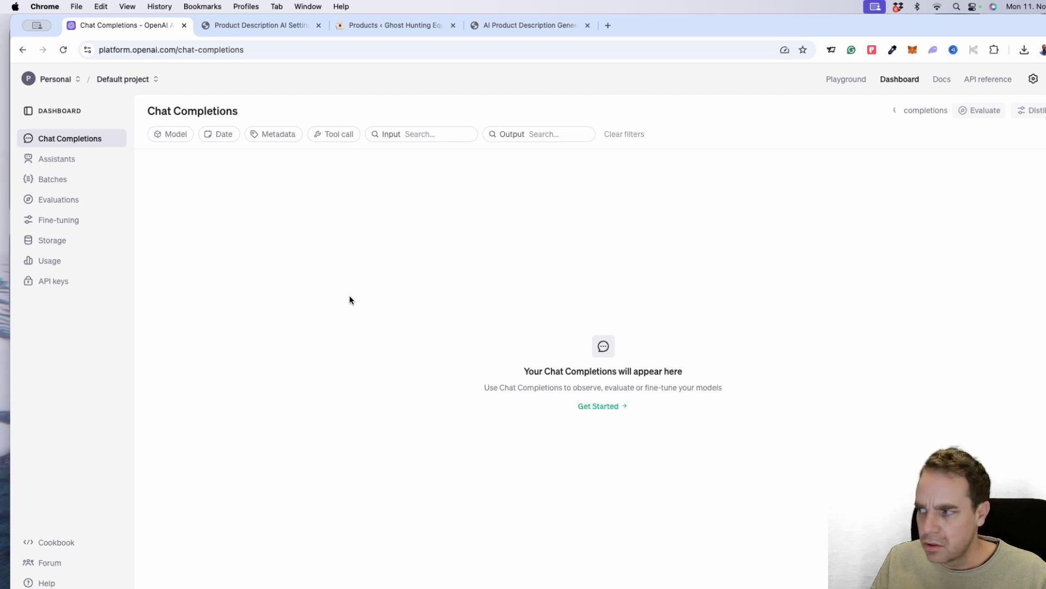
left_click(66, 283)
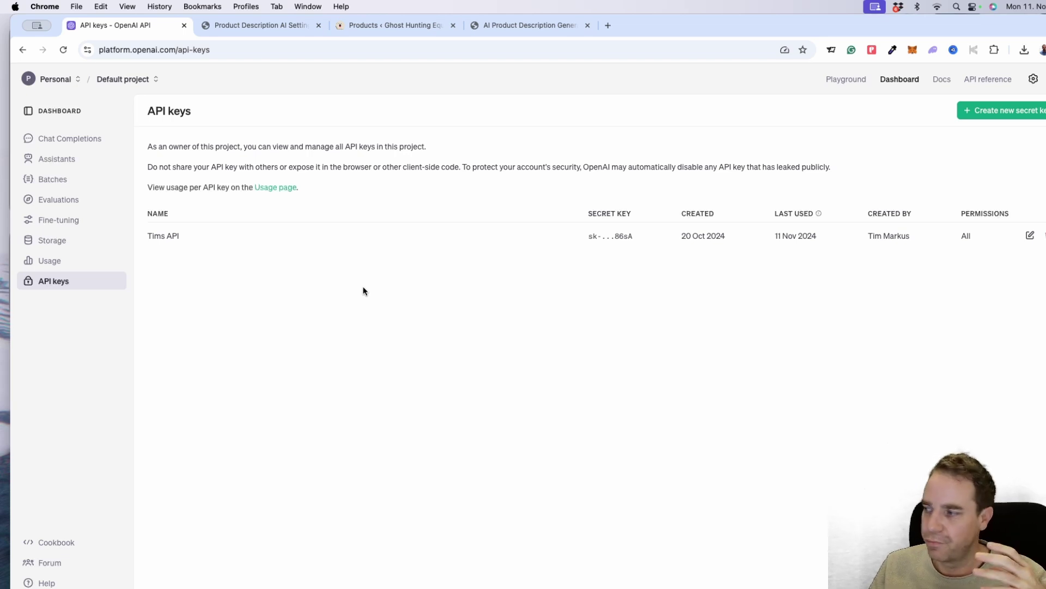
left_click(61, 144)
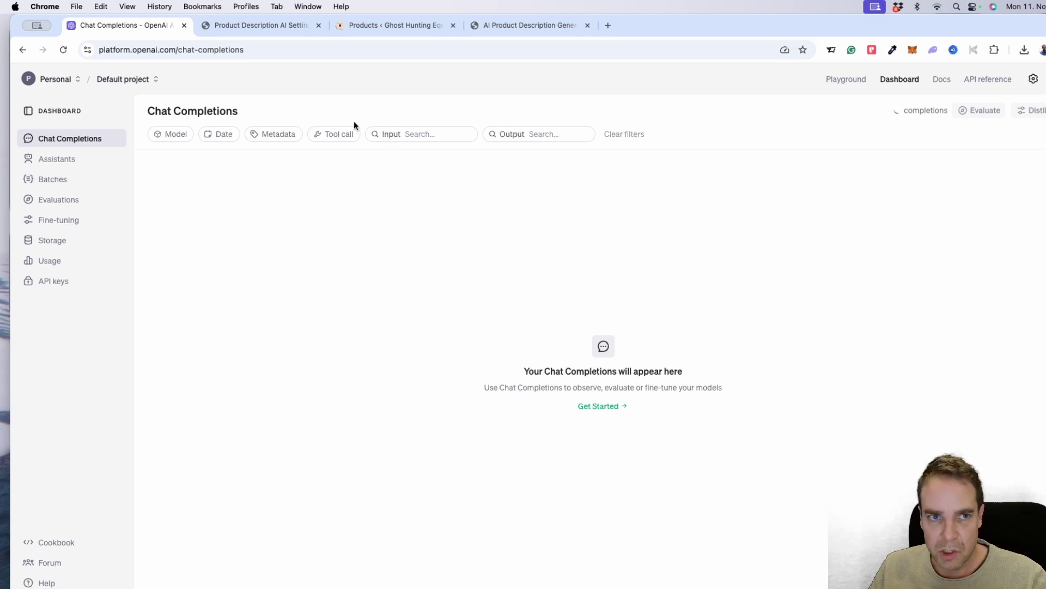
Step: Return to the WordPress admin and open Test Product 1 from the product list for editing in a new tab
left_click(276, 25)
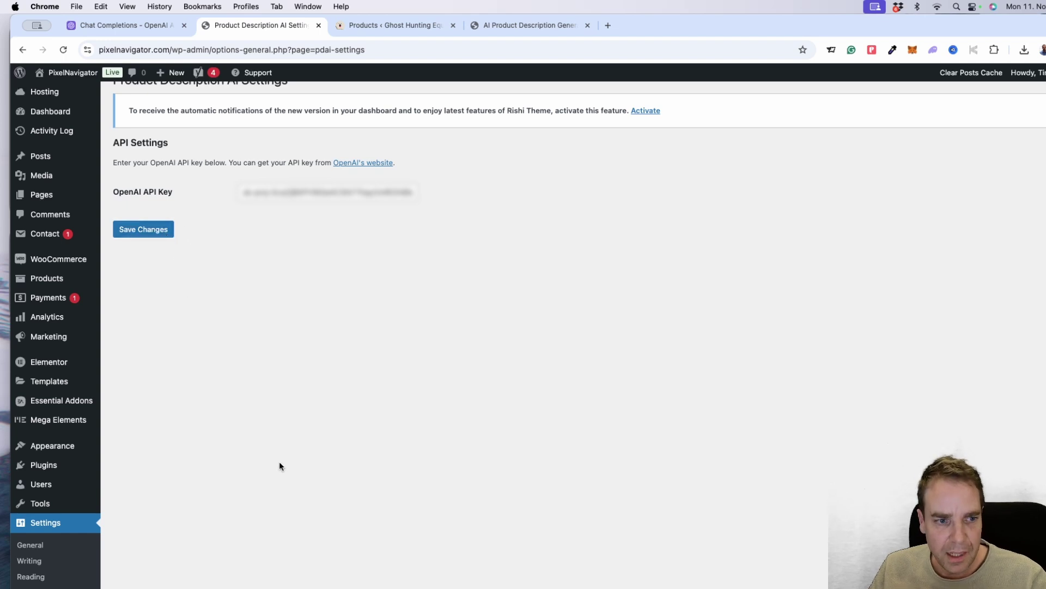
mouse_move(52, 281)
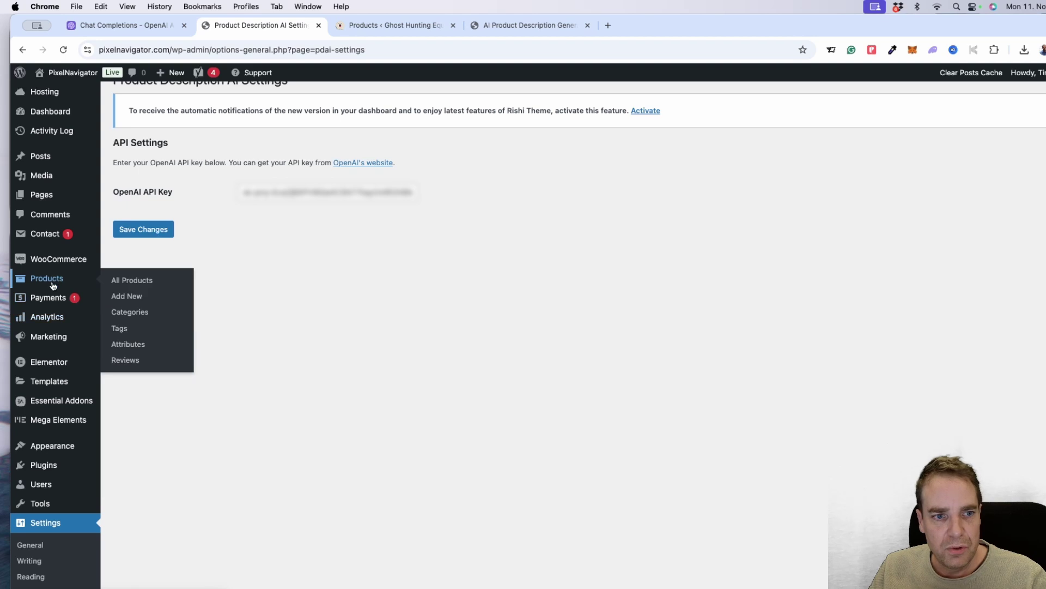
left_click(54, 280)
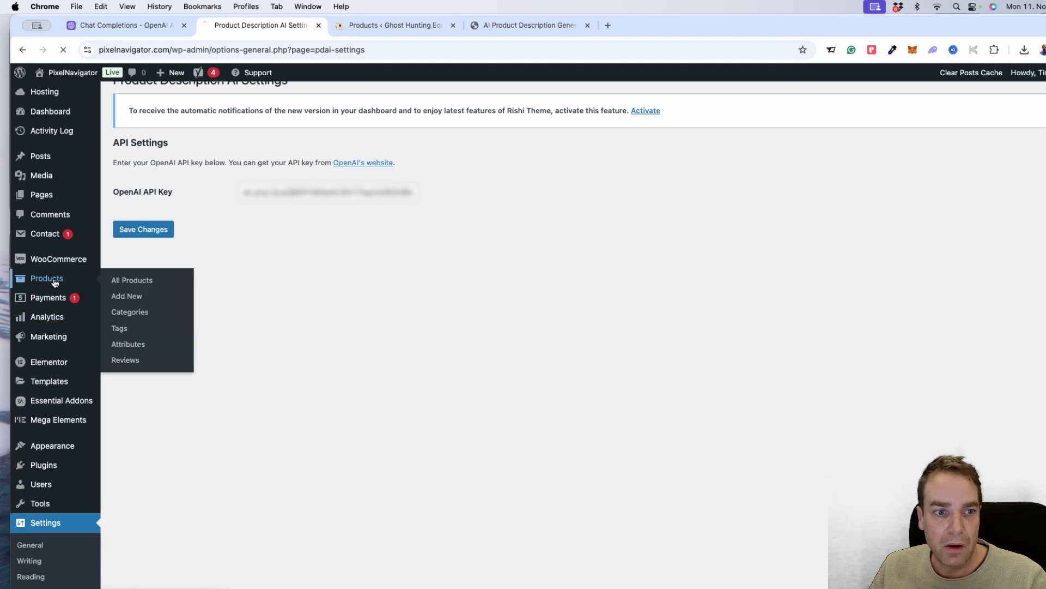
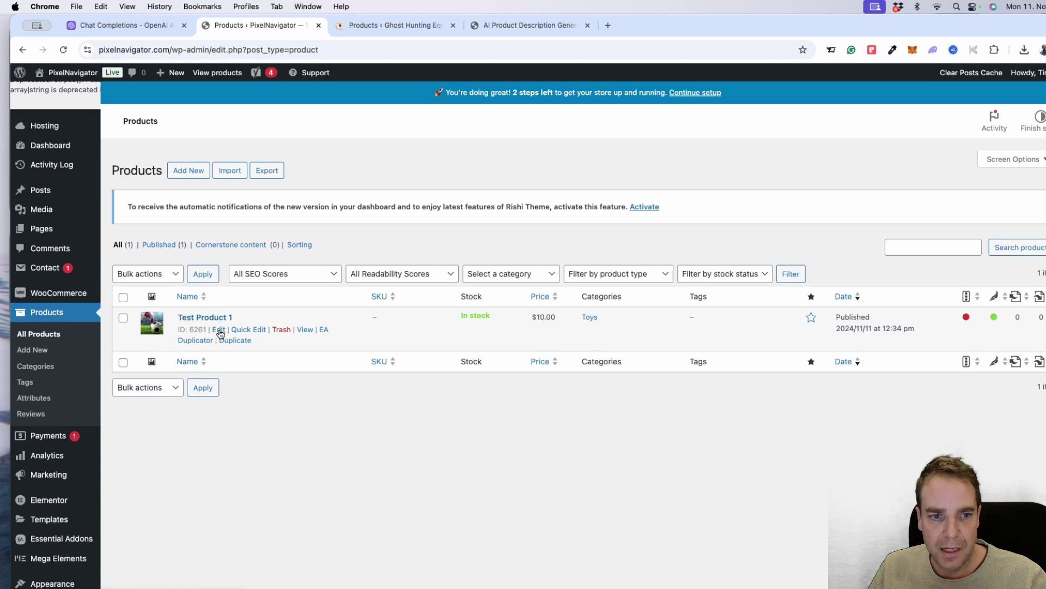
right_click(221, 334)
left_click(254, 336)
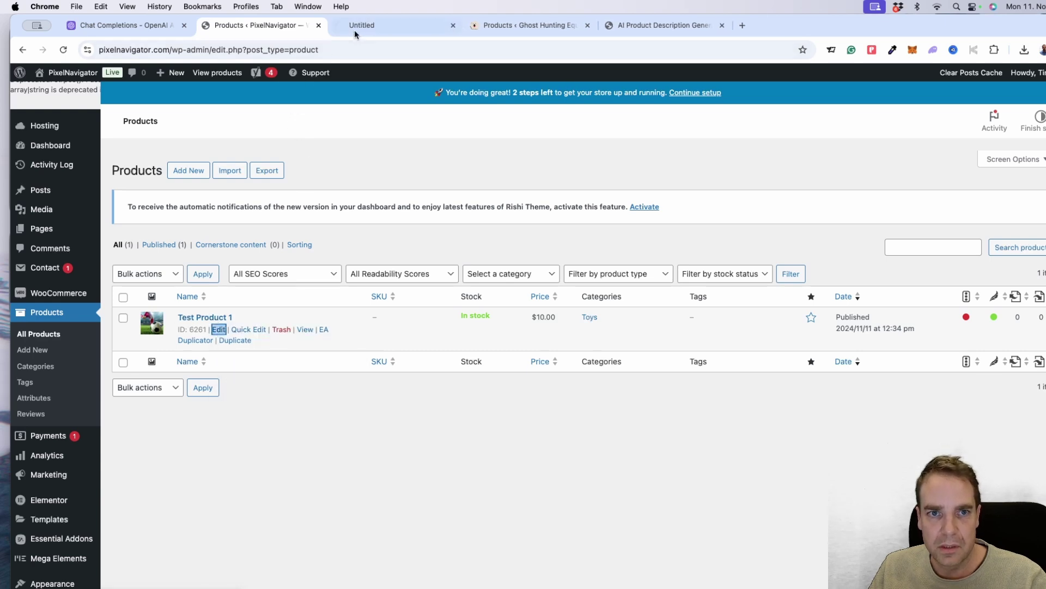
left_click(375, 25)
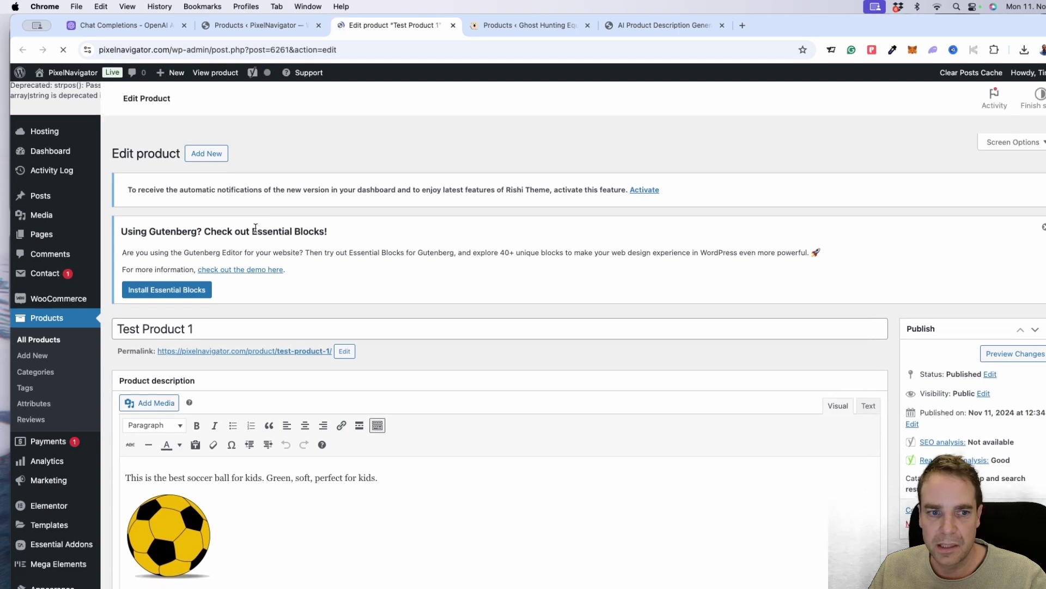
Step: Review the product description of Test Product 1 and locate the Product Description AI Generator box in the editor
scroll(300, 223, "down", 1)
scroll(366, 190, "down", 3)
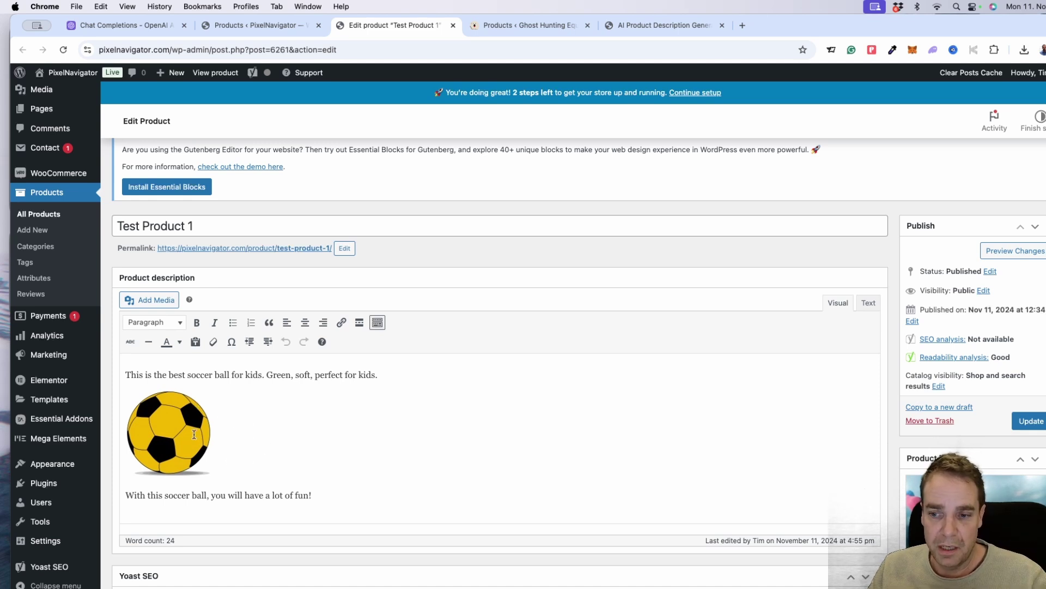
scroll(428, 440, "down", 3)
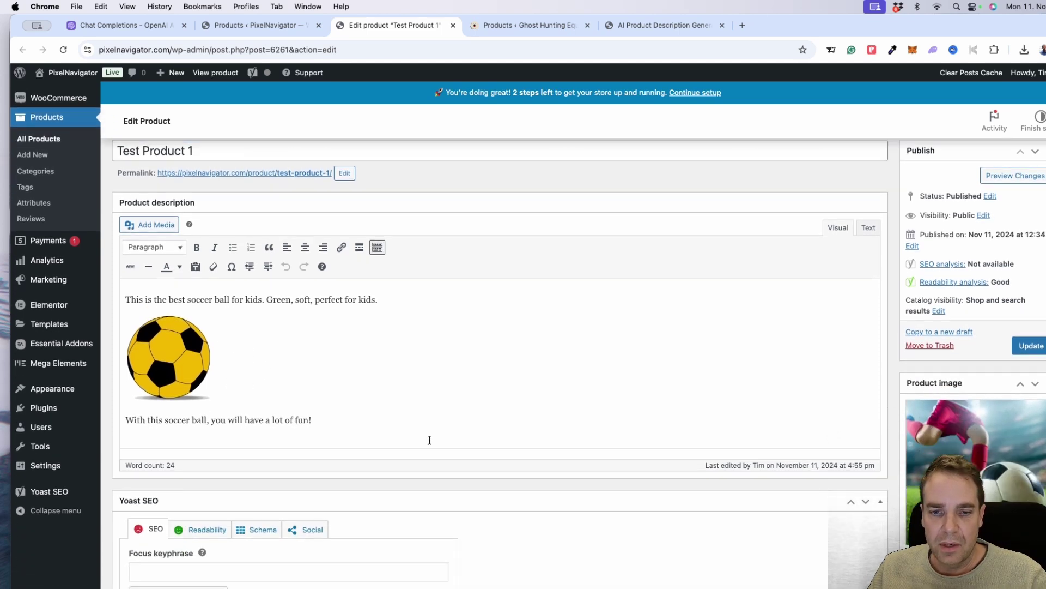
scroll(430, 439, "down", 10)
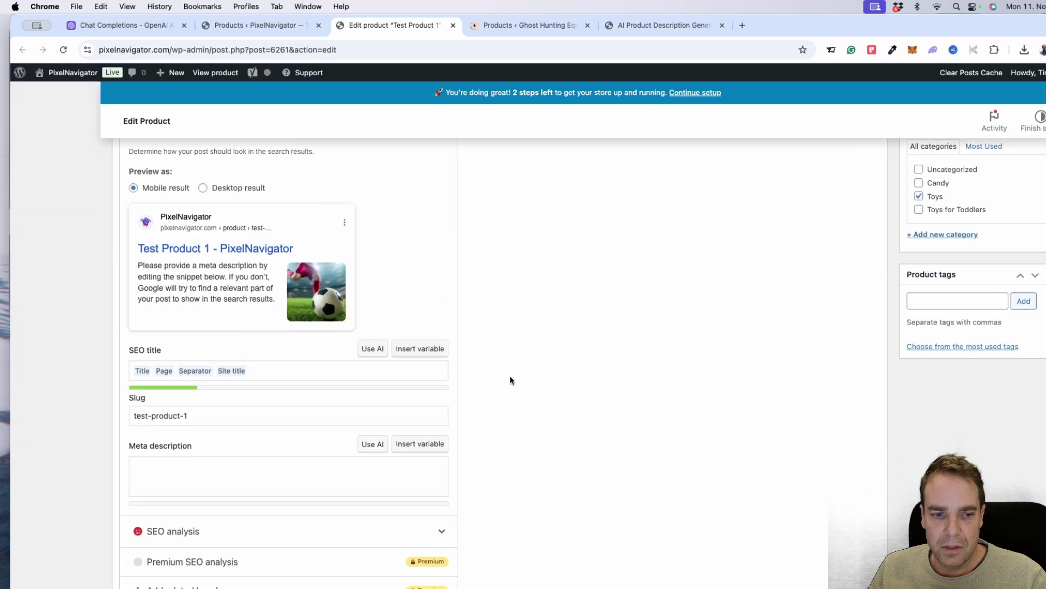
scroll(509, 380, "down", 8)
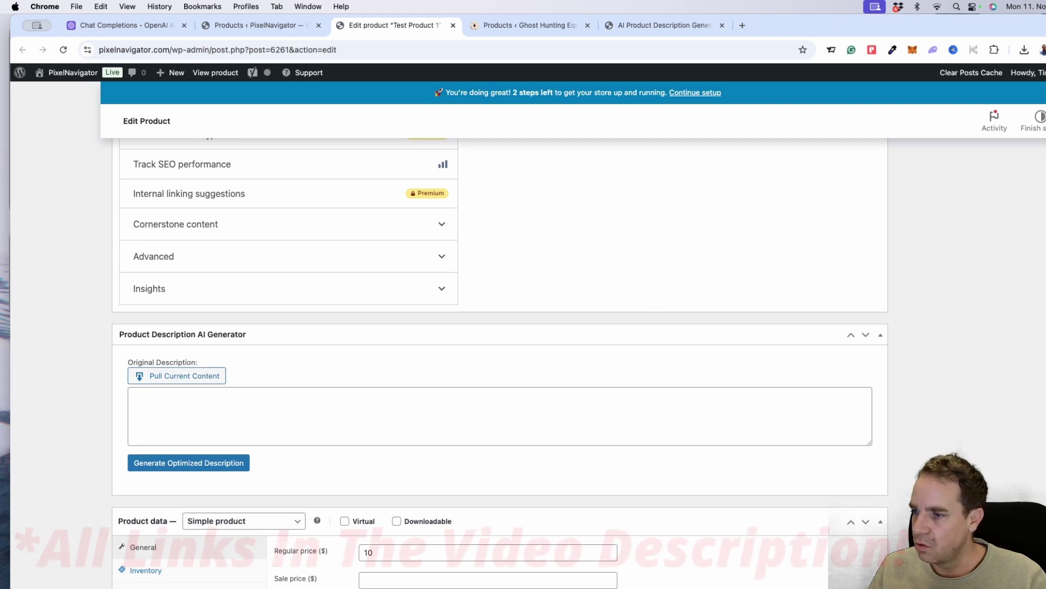
Step: Switch to class-pdai-openai.php in TextEdit, enlarge its window and examine the system message in the generate_description function
left_click_drag(598, 228, 500, 206)
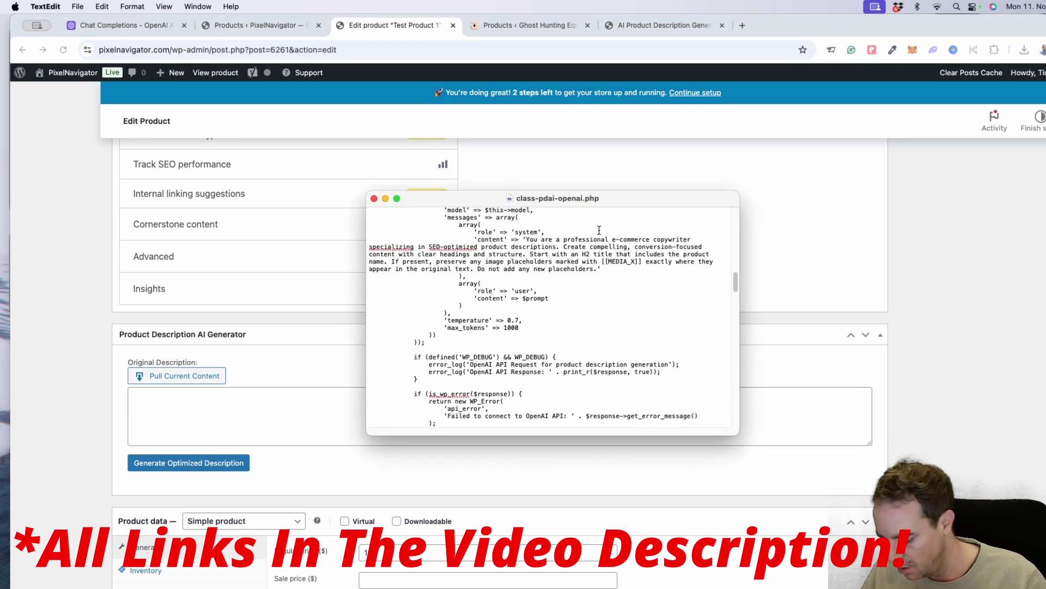
scroll(599, 230, "up", 10)
scroll(598, 230, "up", 3)
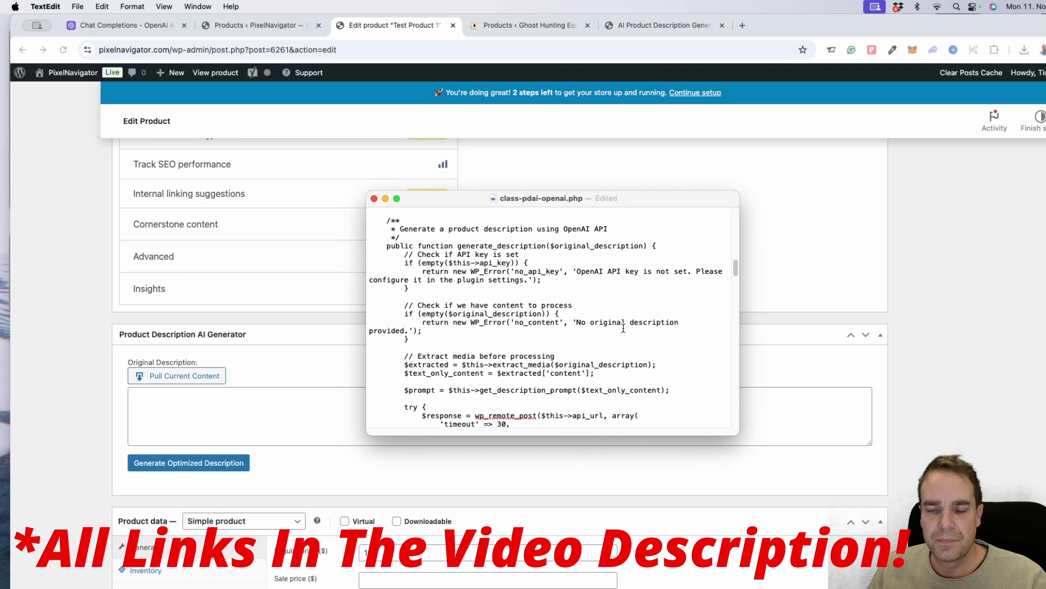
left_click_drag(738, 434, 917, 548)
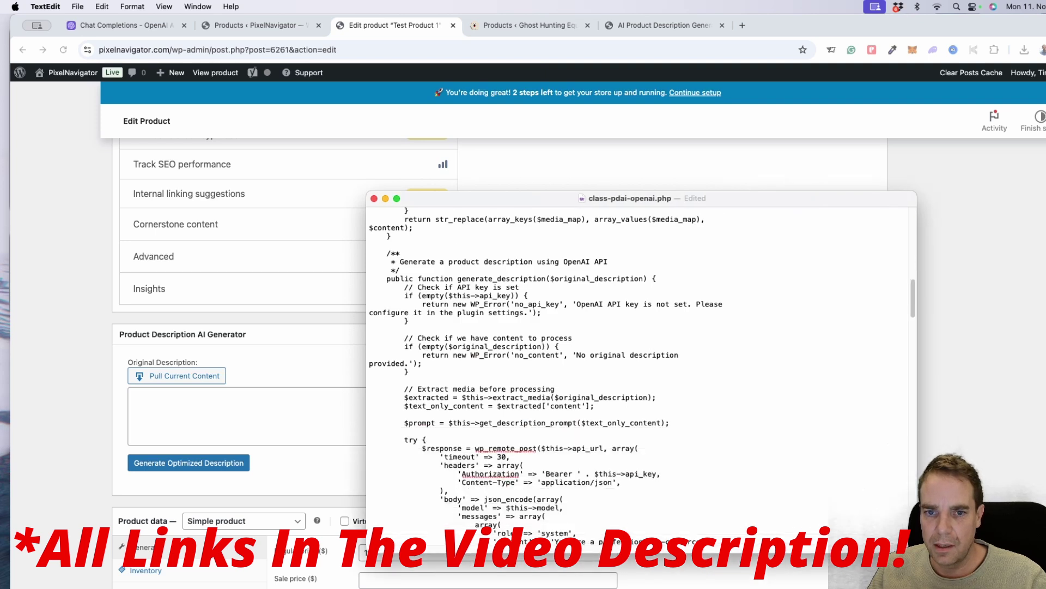
scroll(632, 397, "down", 3)
scroll(632, 398, "down", 5)
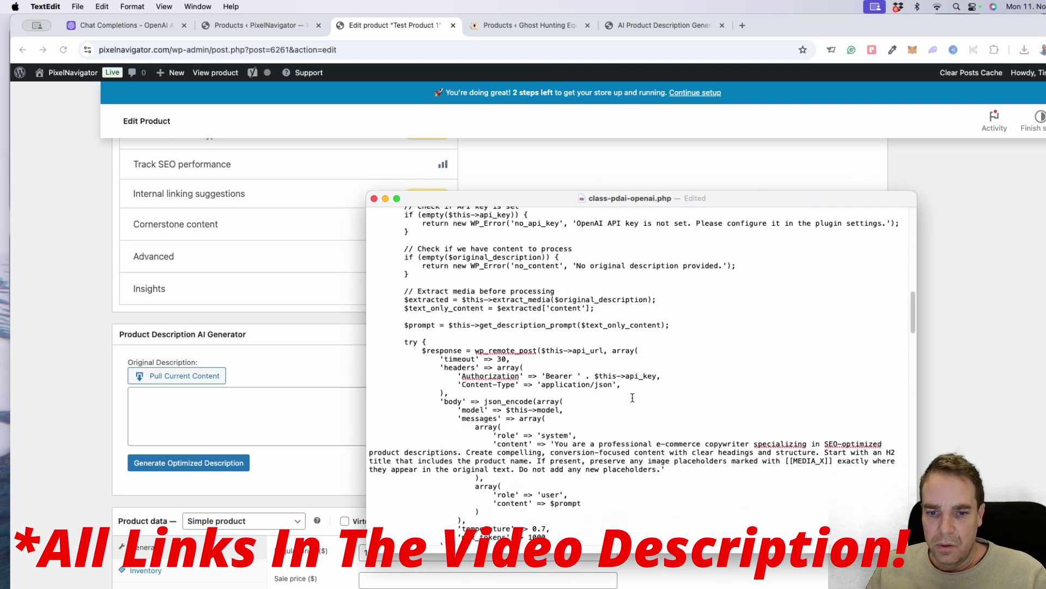
scroll(578, 267, "down", 1)
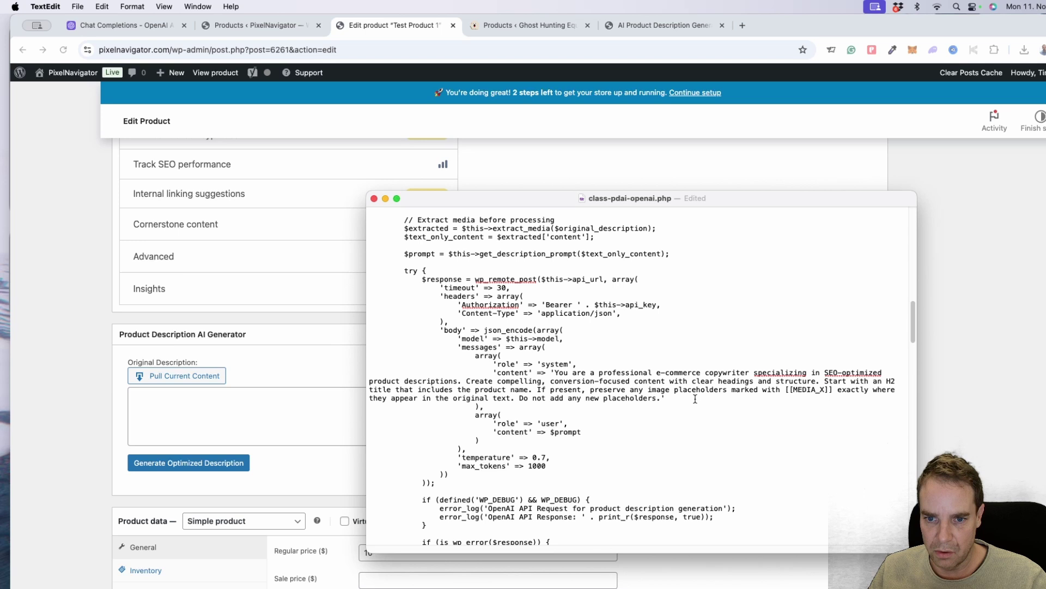
Step: Examine the rest of class-pdai-openai.php up to the structure and requirements in the get_description_prompt function
scroll(703, 403, "down", 5)
scroll(733, 403, "down", 12)
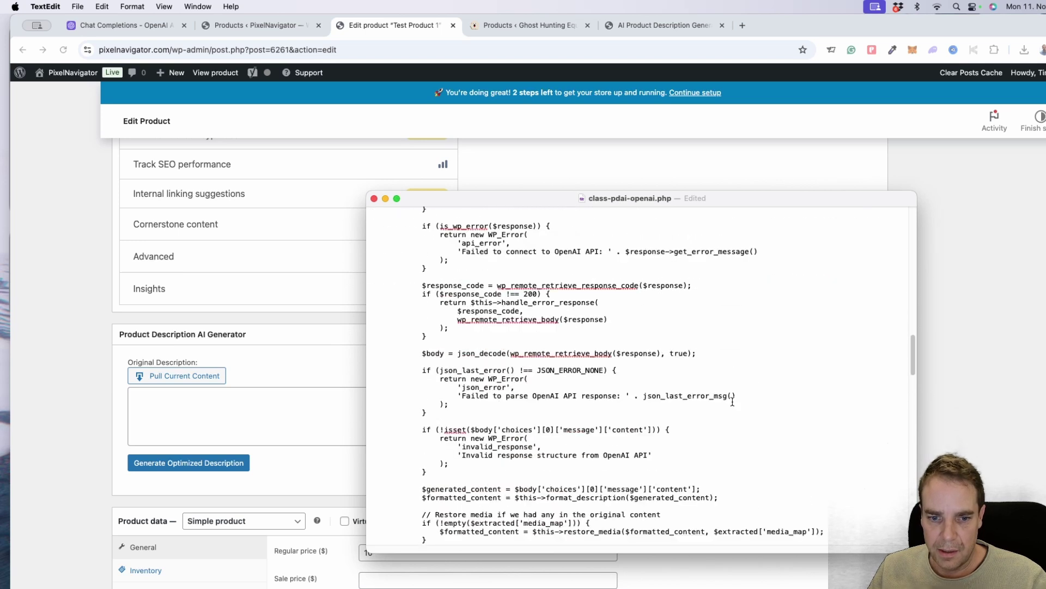
scroll(645, 371, "down", 3)
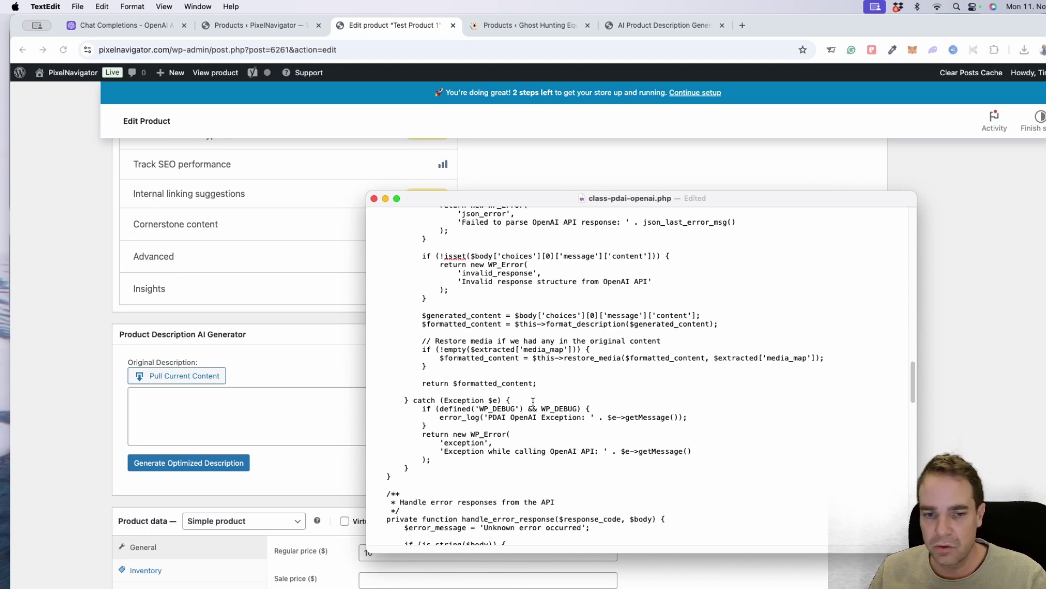
scroll(533, 402, "down", 10)
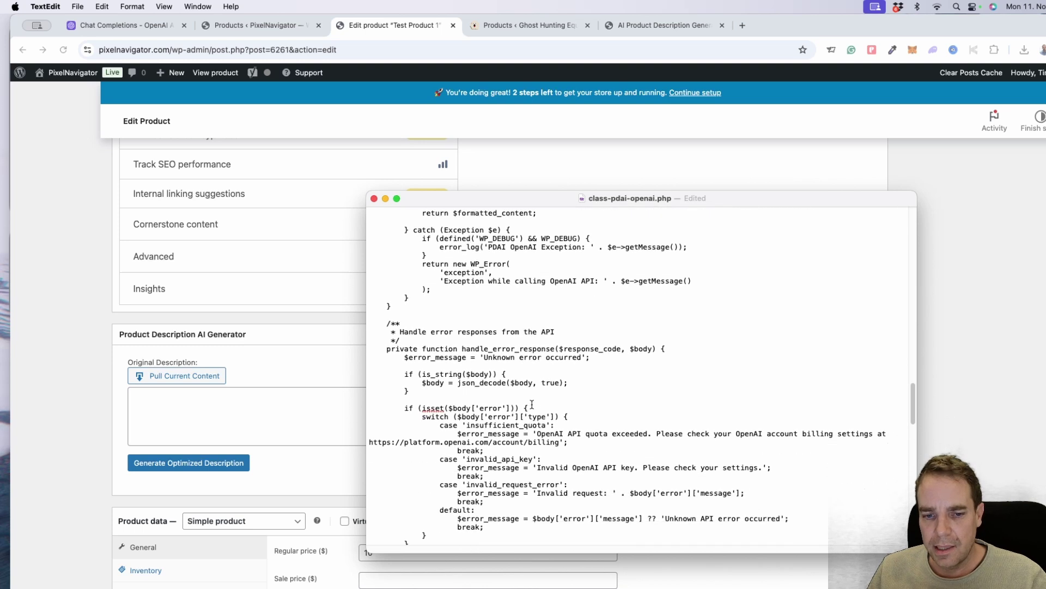
scroll(532, 404, "down", 10)
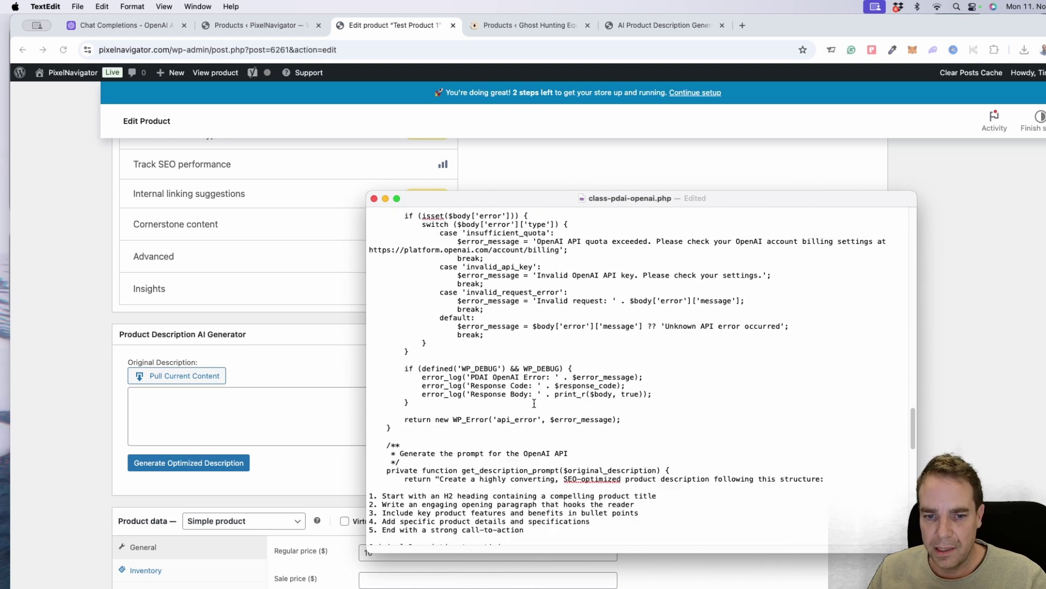
scroll(534, 404, "down", 5)
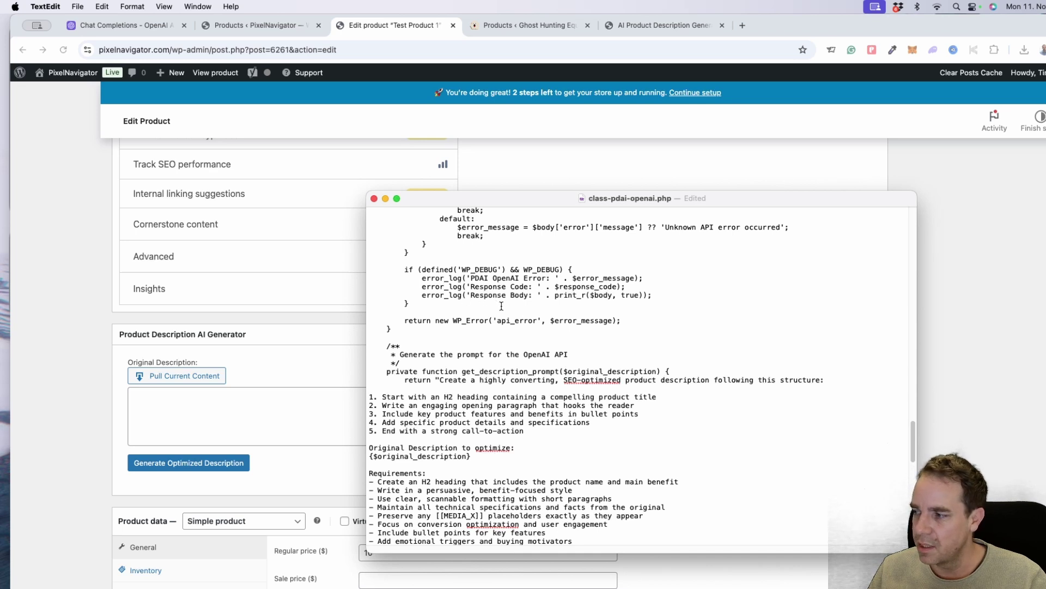
Step: Examine the description structure and requirements in the get_description_prompt function and close class-pdai-openai.php
scroll(488, 407, "down", 1)
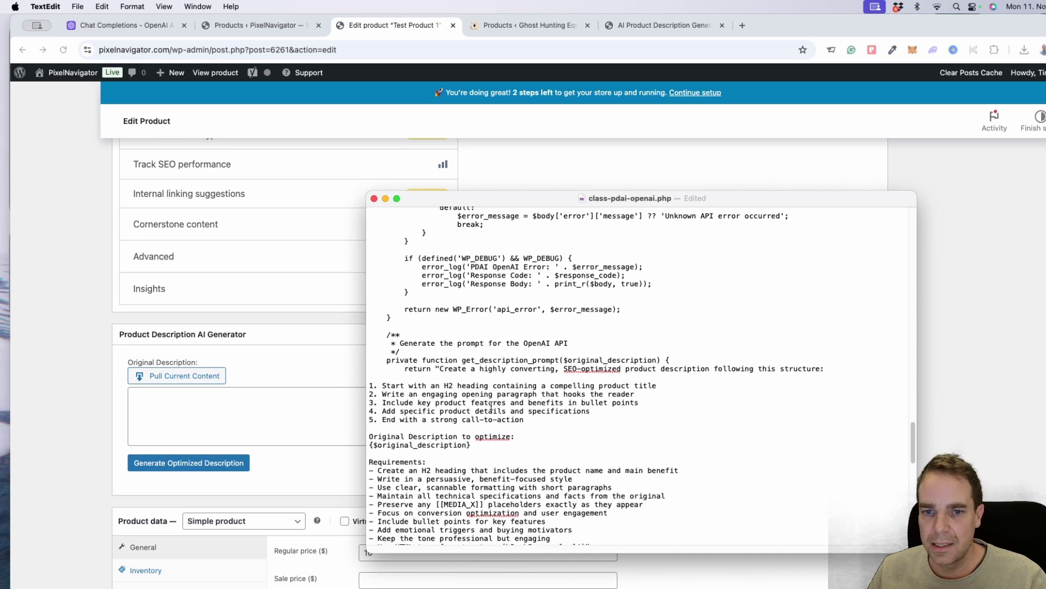
scroll(492, 406, "down", 4)
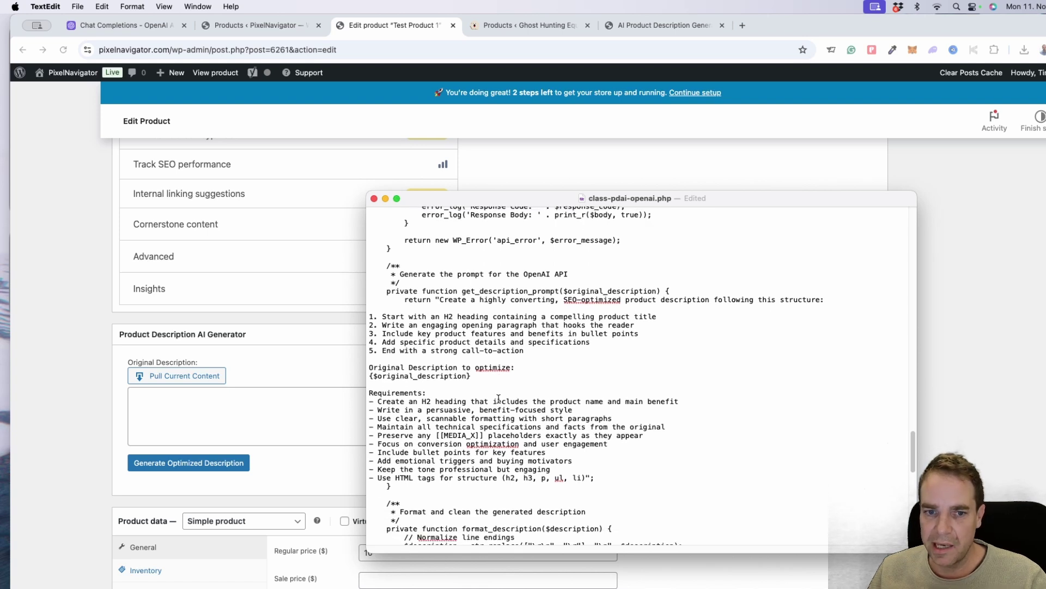
scroll(499, 399, "down", 2)
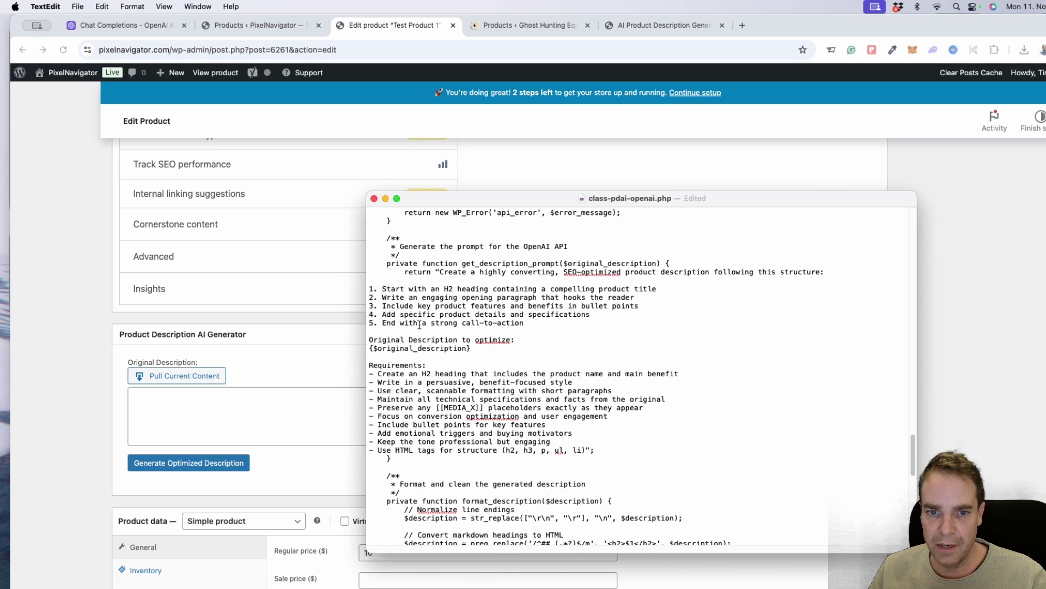
left_click_drag(524, 322, 385, 323)
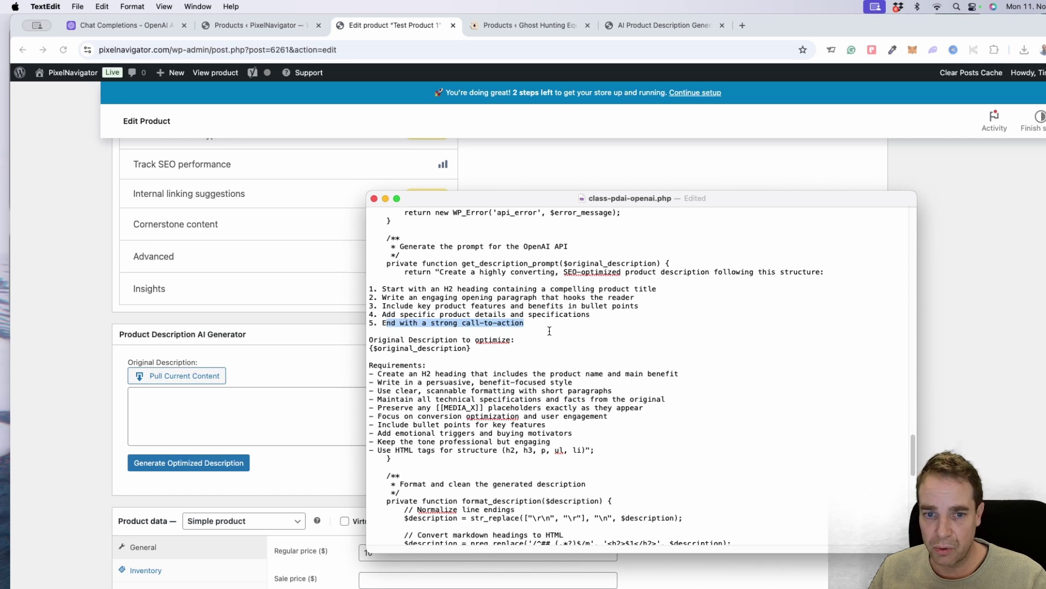
left_click(423, 383)
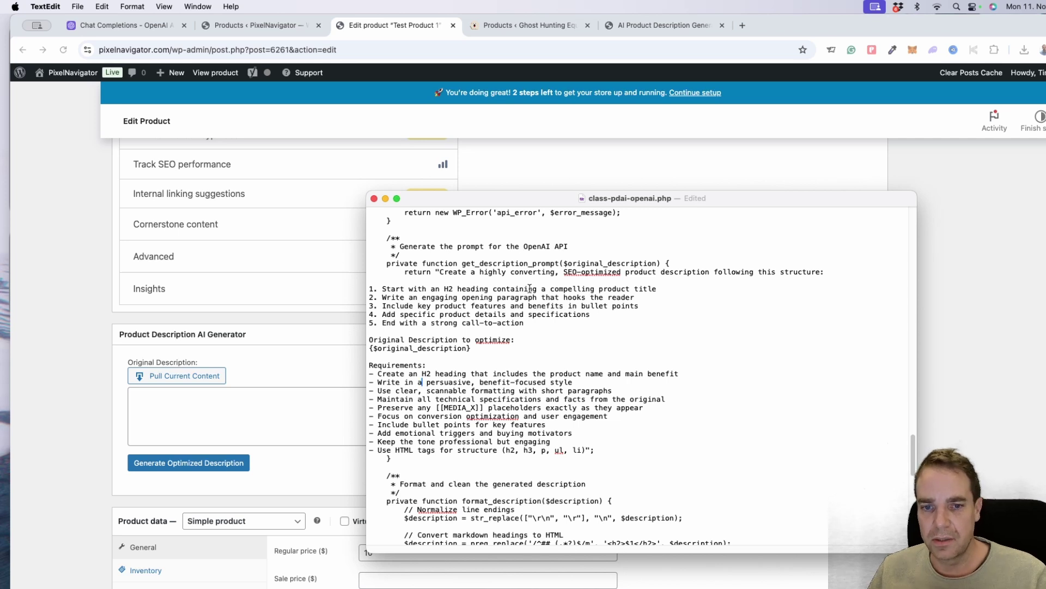
left_click(374, 198)
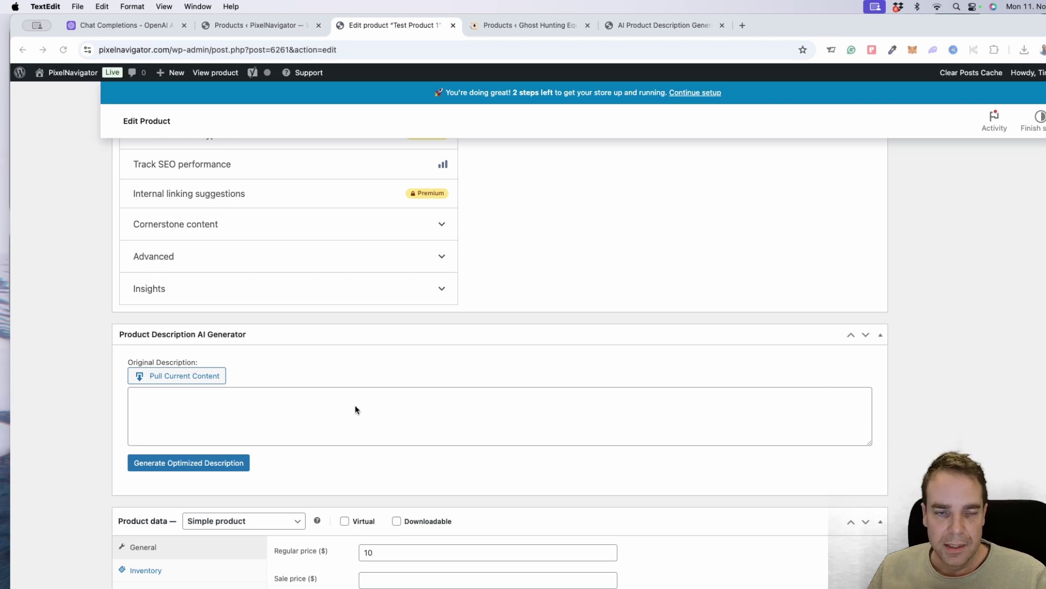
Step: Pull Test Product 1's current description into the Product Description AI Generator and generate an optimized description from it
scroll(355, 404, "up", 15)
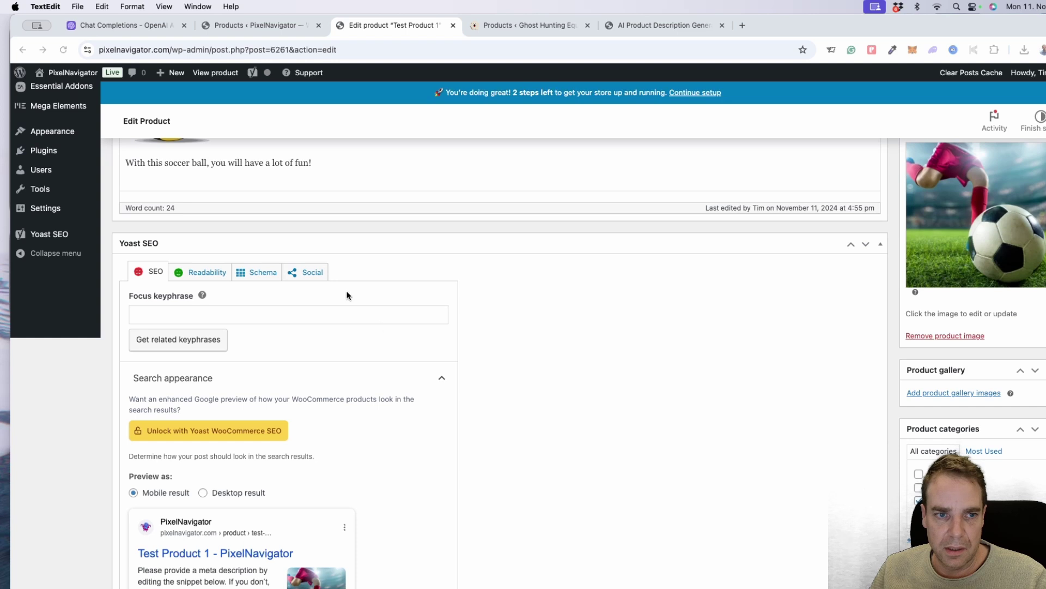
scroll(347, 295, "up", 6)
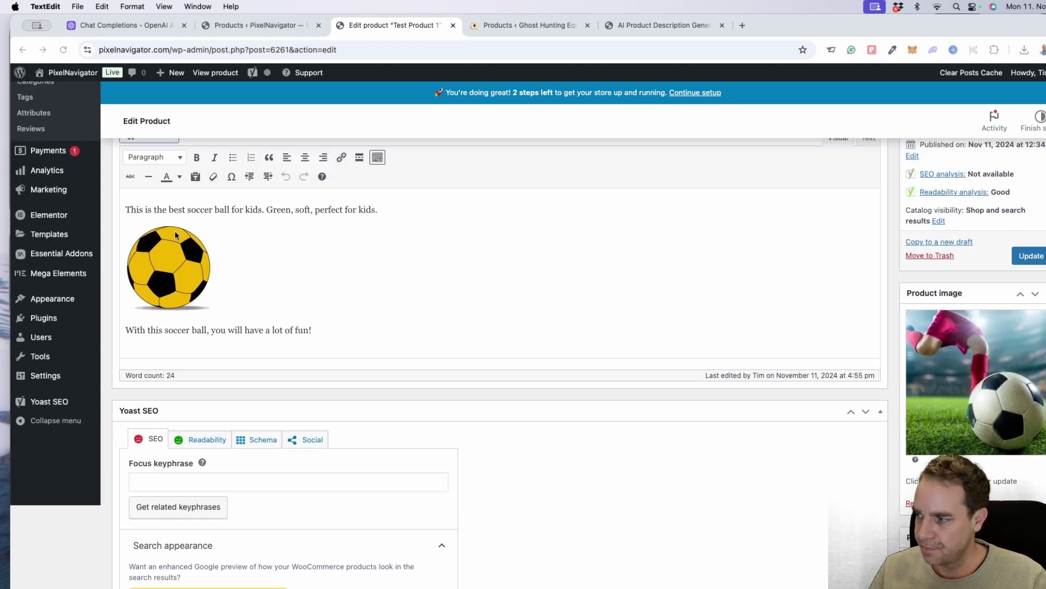
scroll(420, 336, "down", 12)
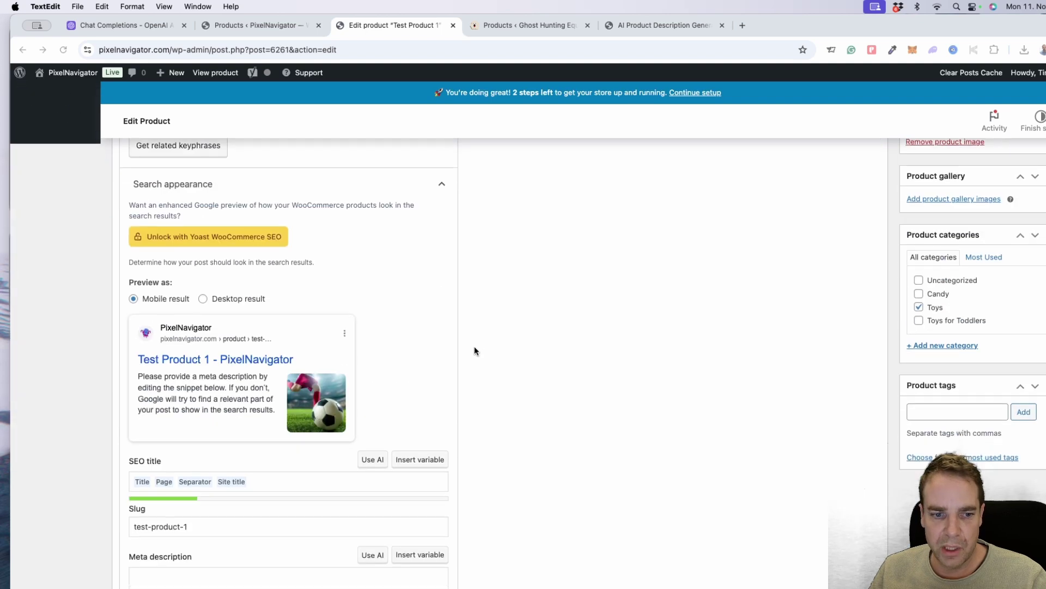
scroll(486, 345, "down", 6)
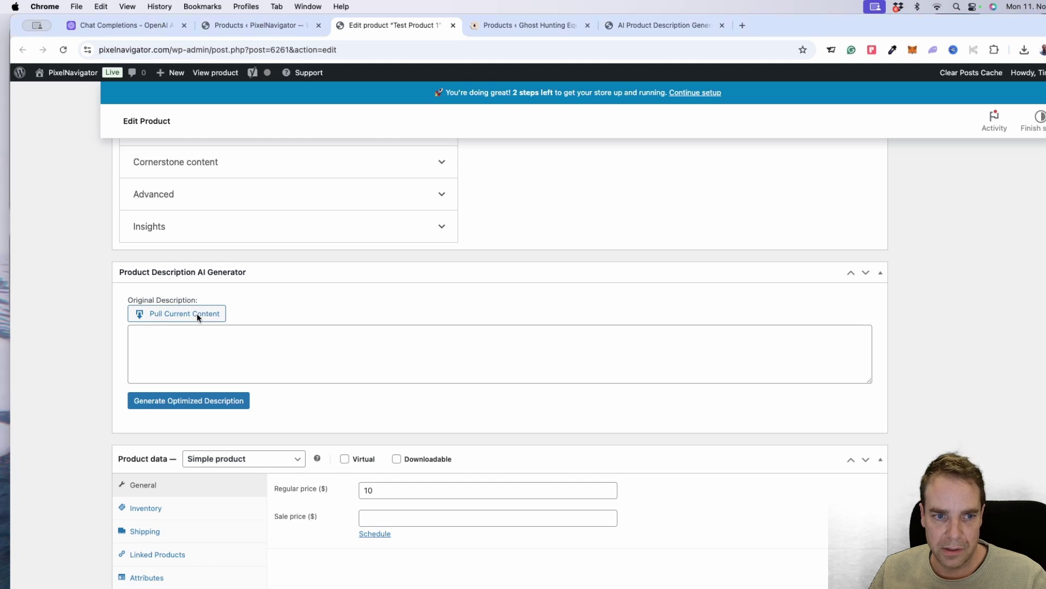
left_click(197, 314)
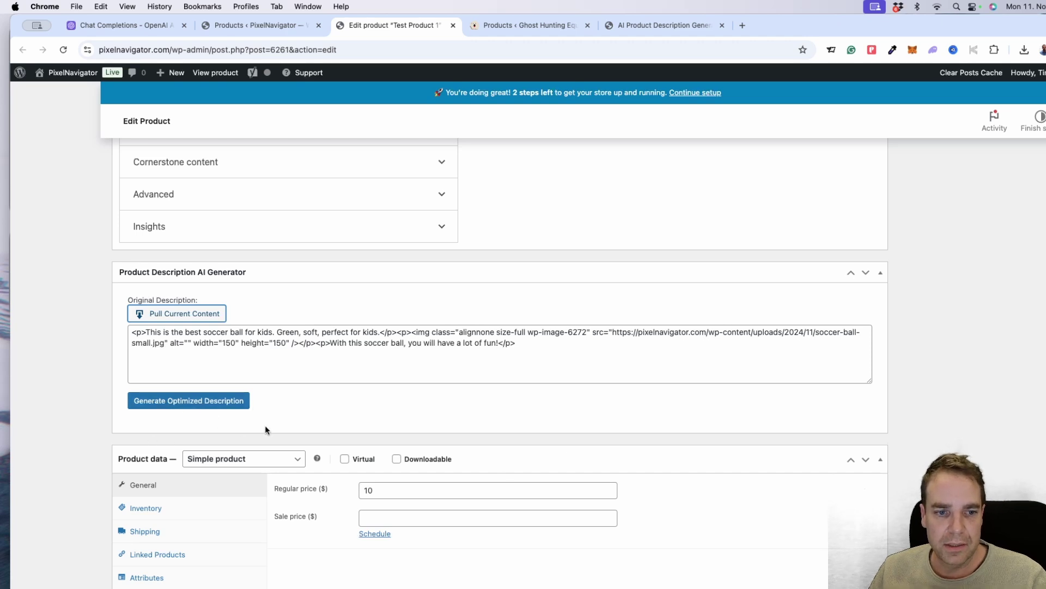
scroll(265, 425, "down", 1)
left_click(234, 399)
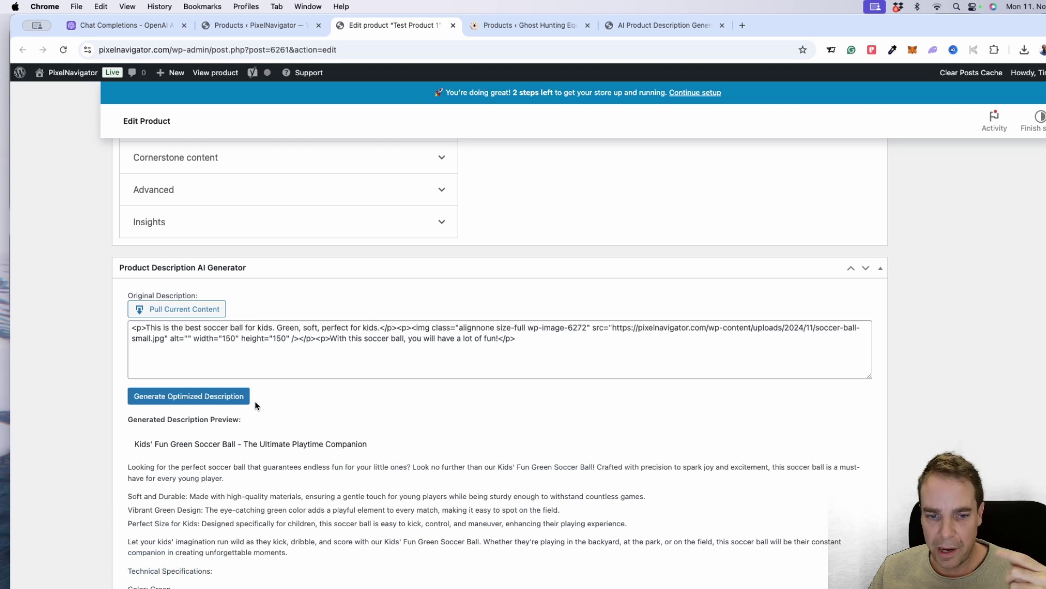
Step: Review the generated description preview and apply the generated content to Test Product 1
scroll(246, 414, "down", 5)
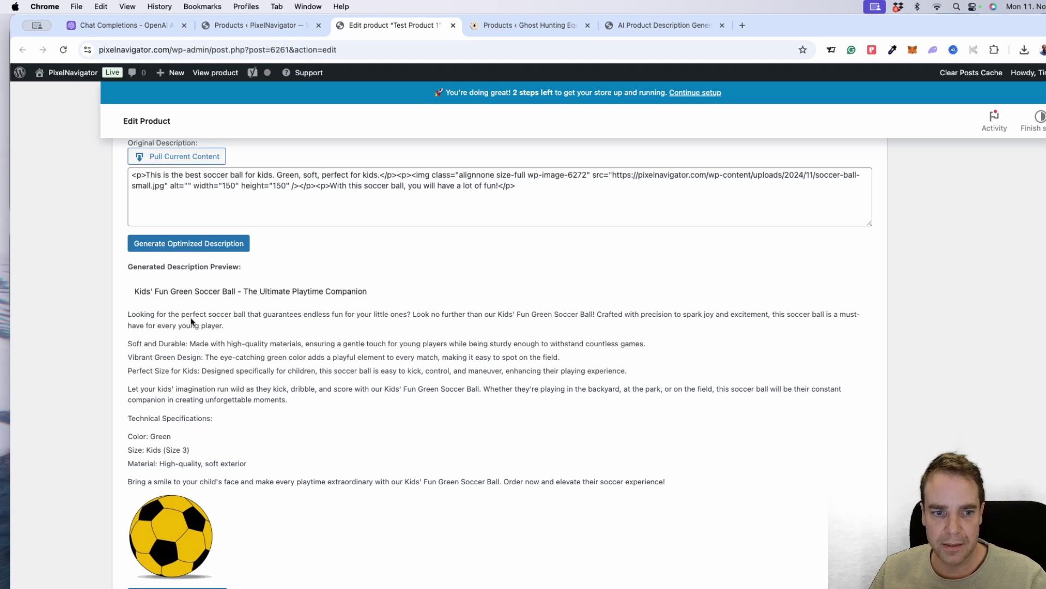
scroll(229, 334, "down", 1)
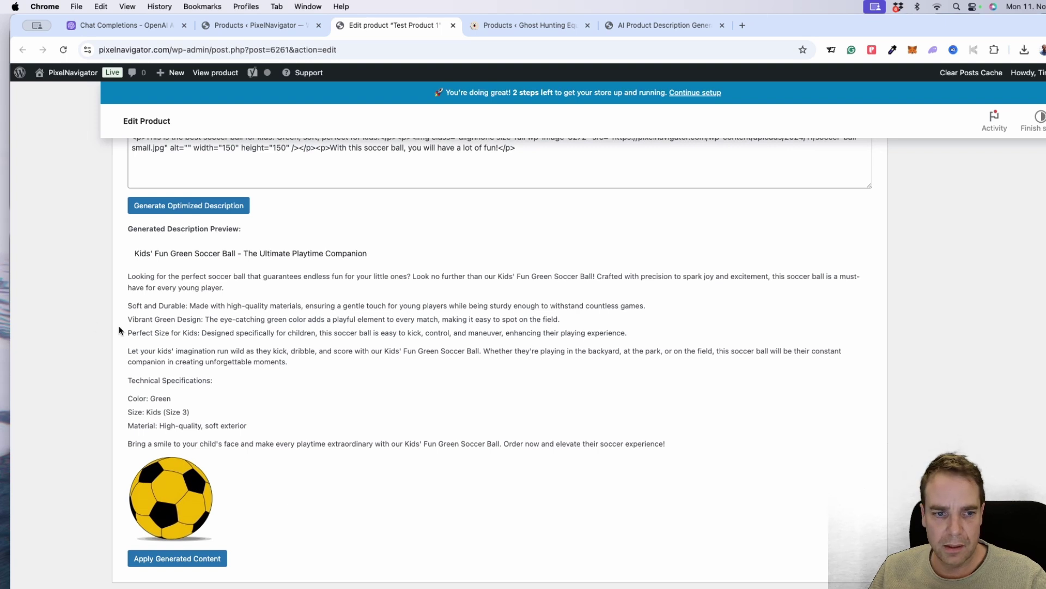
left_click_drag(156, 307, 231, 312)
left_click(231, 311)
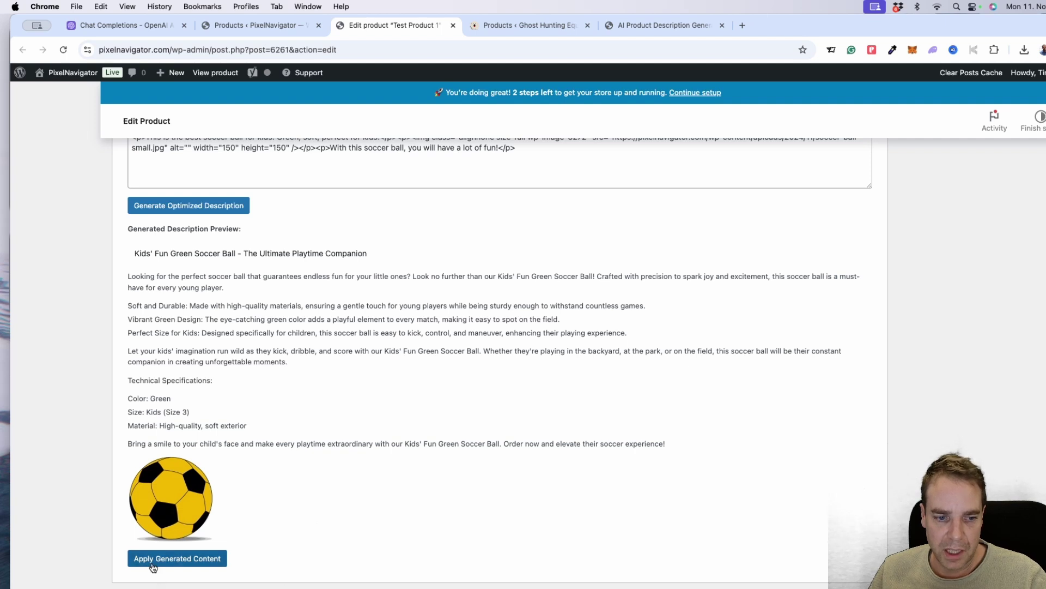
left_click(181, 565)
Step: Examine the applied product description in the editor, including its heading, bullet lists, call-to-action and embedded soccer ball image
scroll(727, 424, "up", 20)
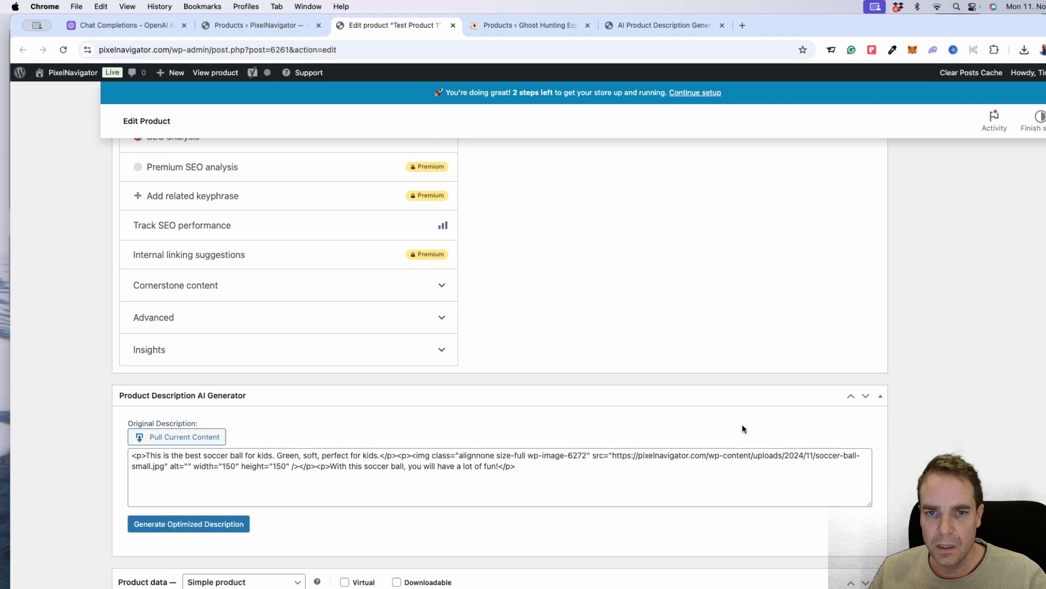
scroll(747, 444, "up", 6)
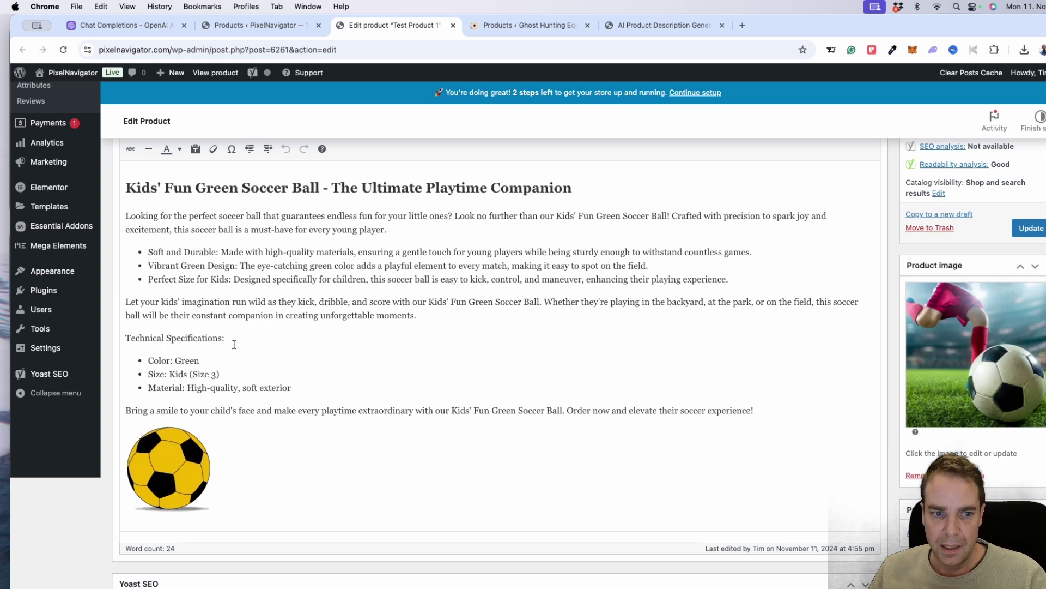
scroll(198, 436, "up", 5)
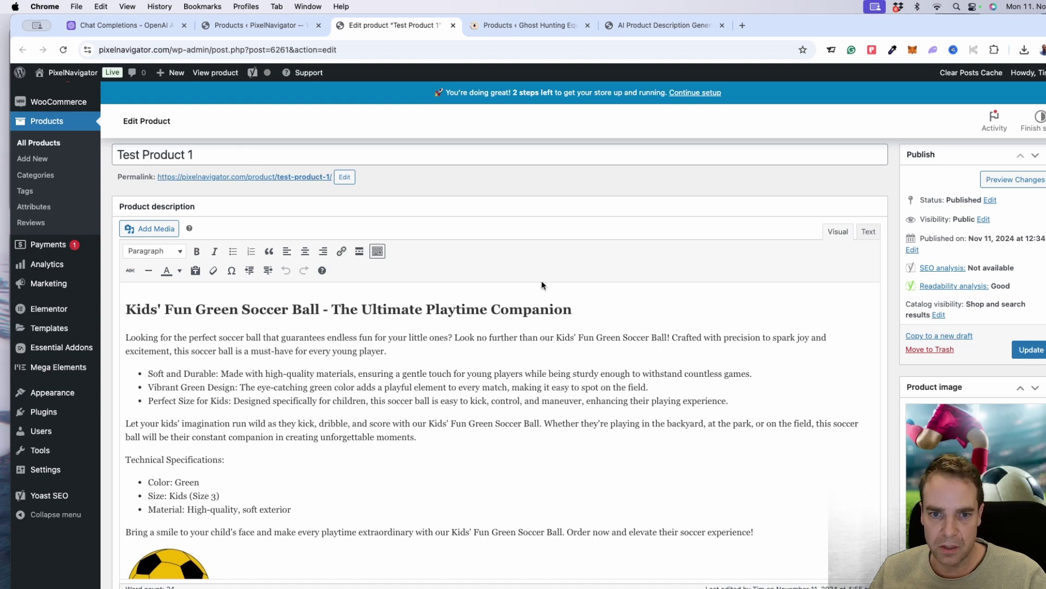
left_click_drag(573, 309, 141, 308)
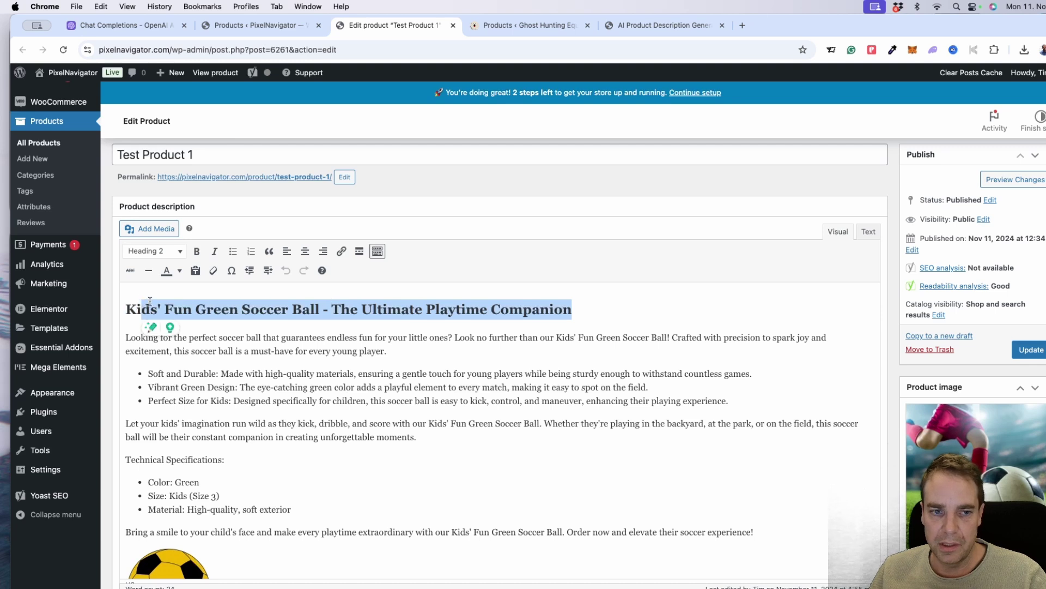
left_click(600, 294)
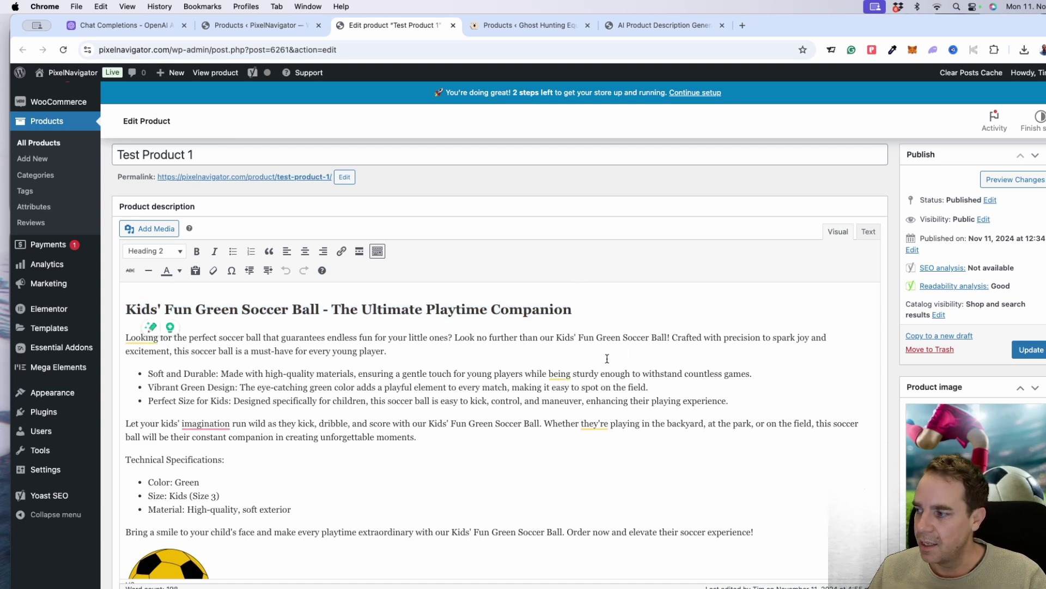
left_click(560, 374)
left_click(406, 373)
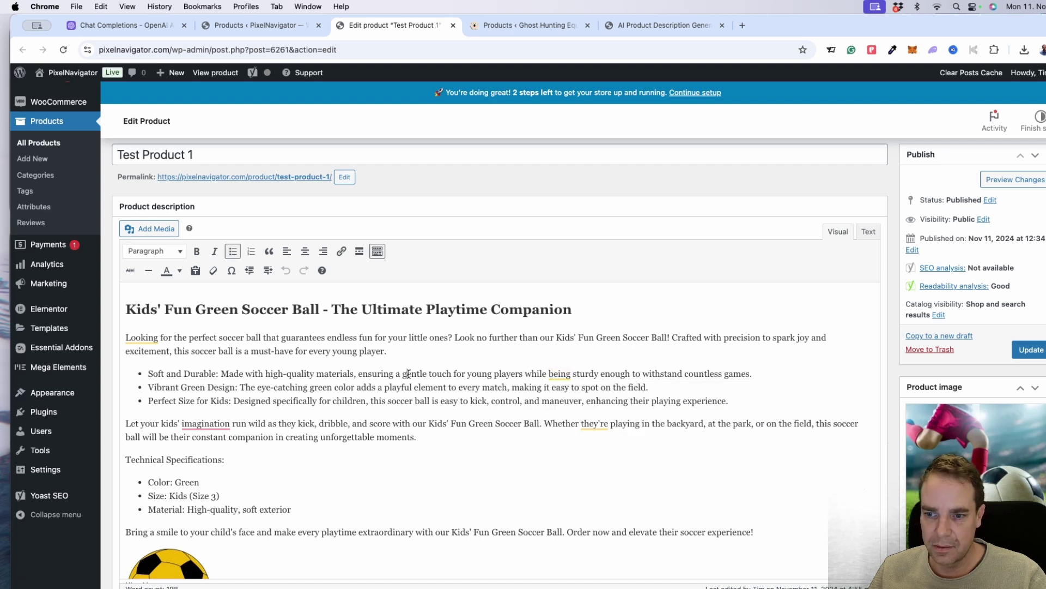
scroll(742, 330, "down", 5)
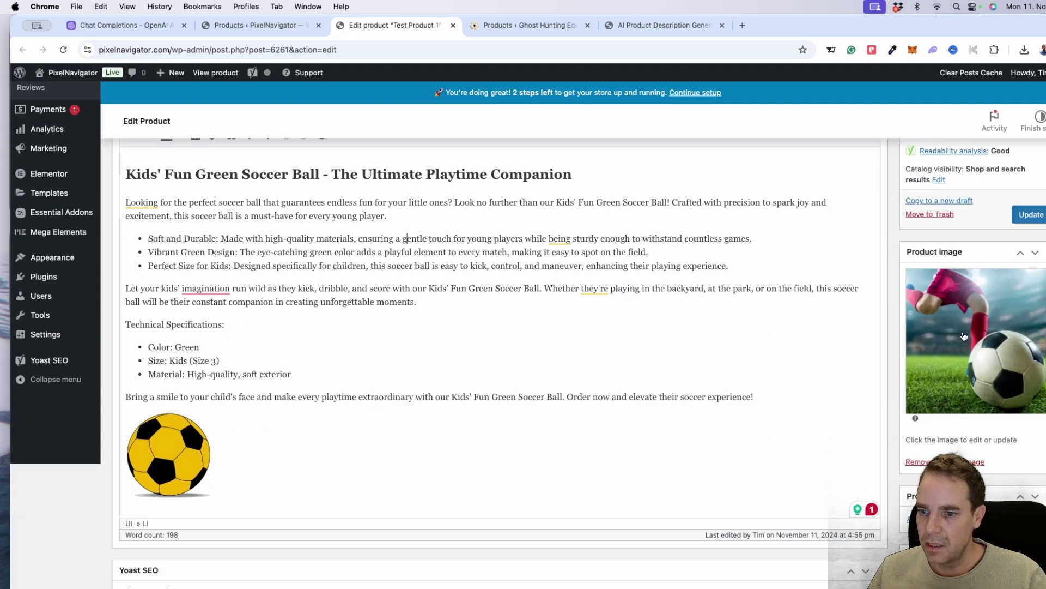
scroll(928, 273, "down", 1)
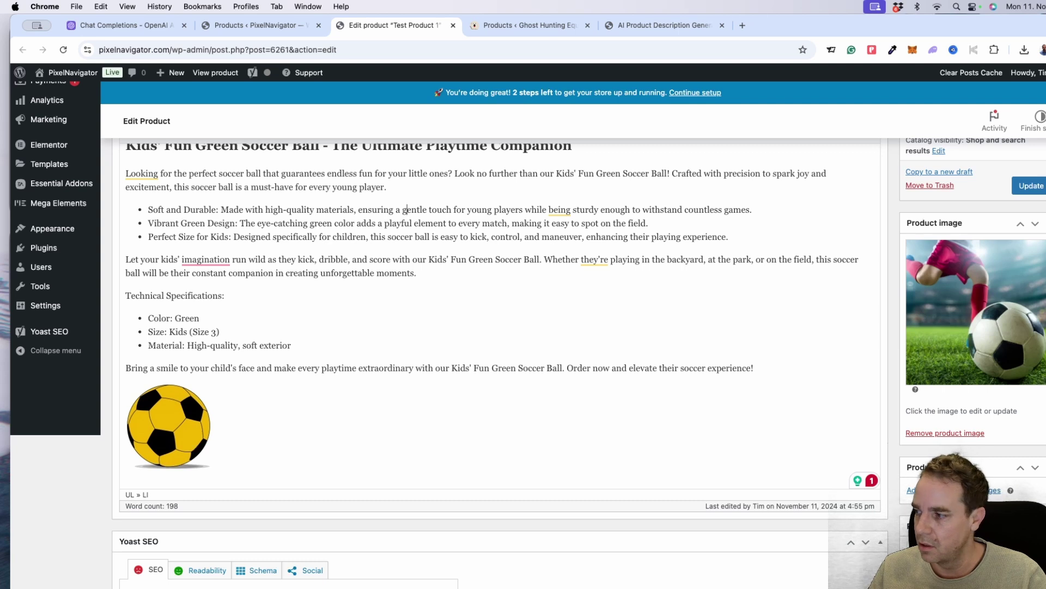
scroll(443, 445, "up", 3)
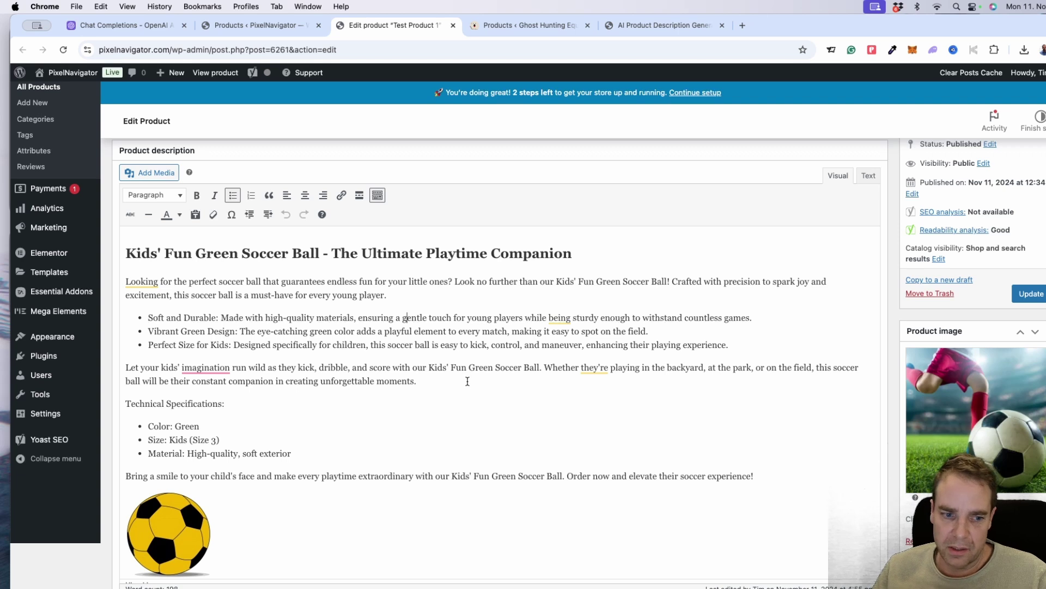
Step: Switch to the Ghost Hunting Equipment store's product list, look over its products and locate the Product Description AI settings entry
left_click(512, 26)
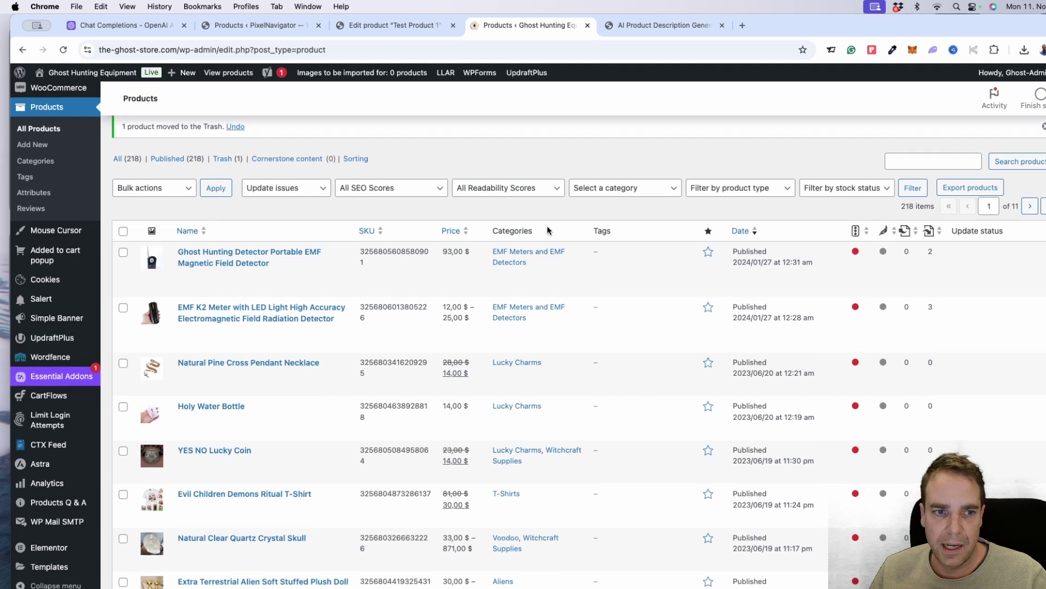
scroll(547, 230, "down", 3)
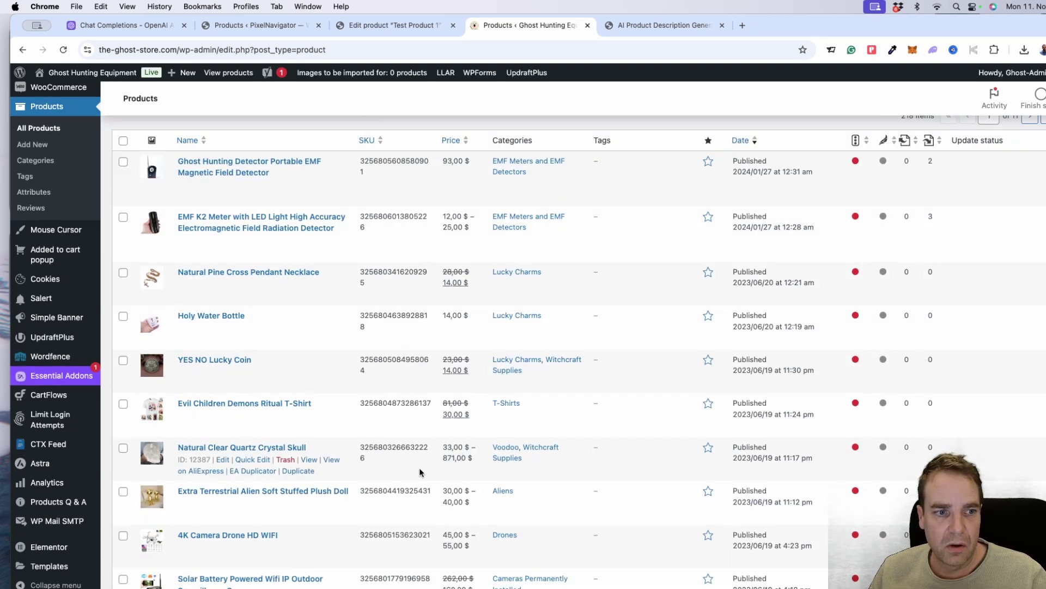
scroll(424, 468, "up", 4)
scroll(419, 472, "down", 3)
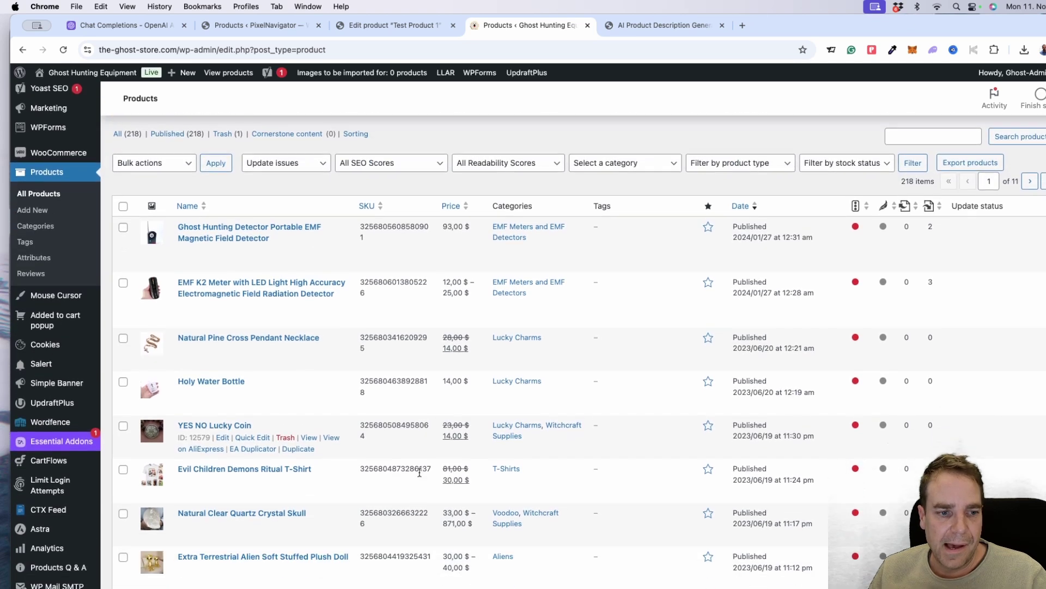
scroll(212, 451, "up", 14)
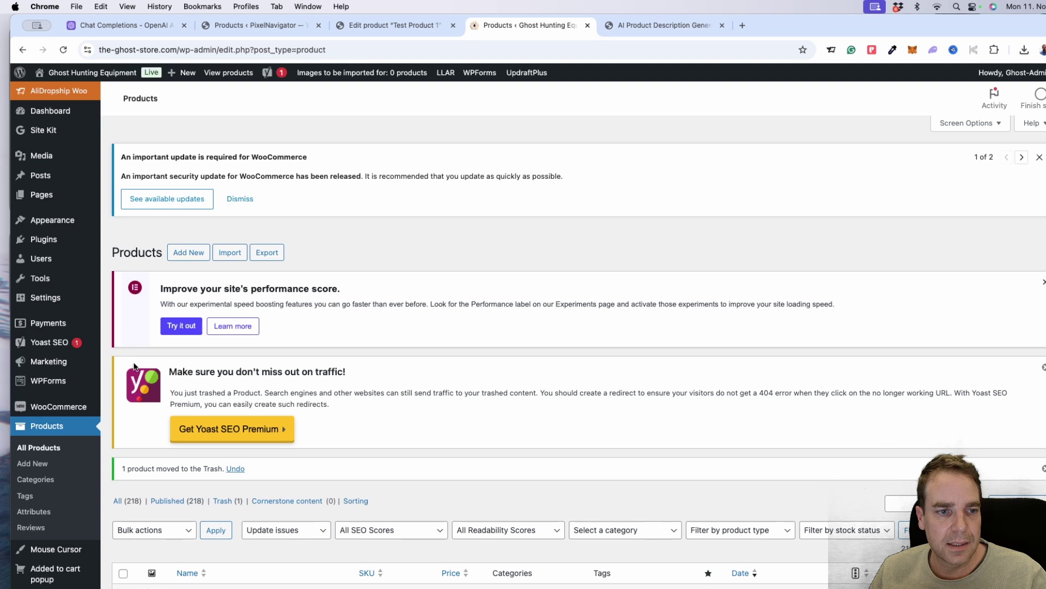
mouse_move(46, 303)
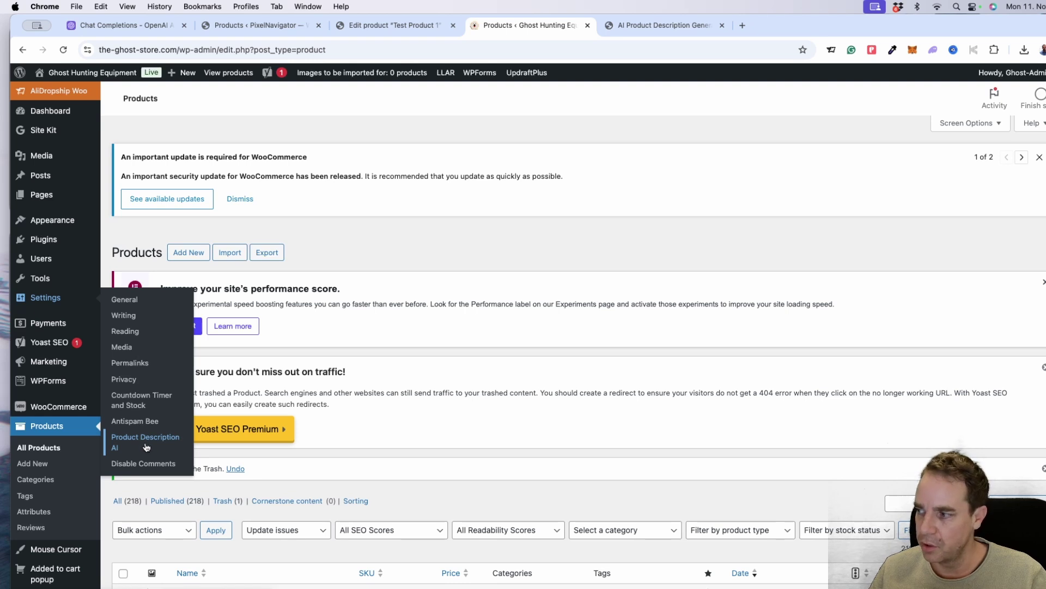
scroll(263, 465, "down", 5)
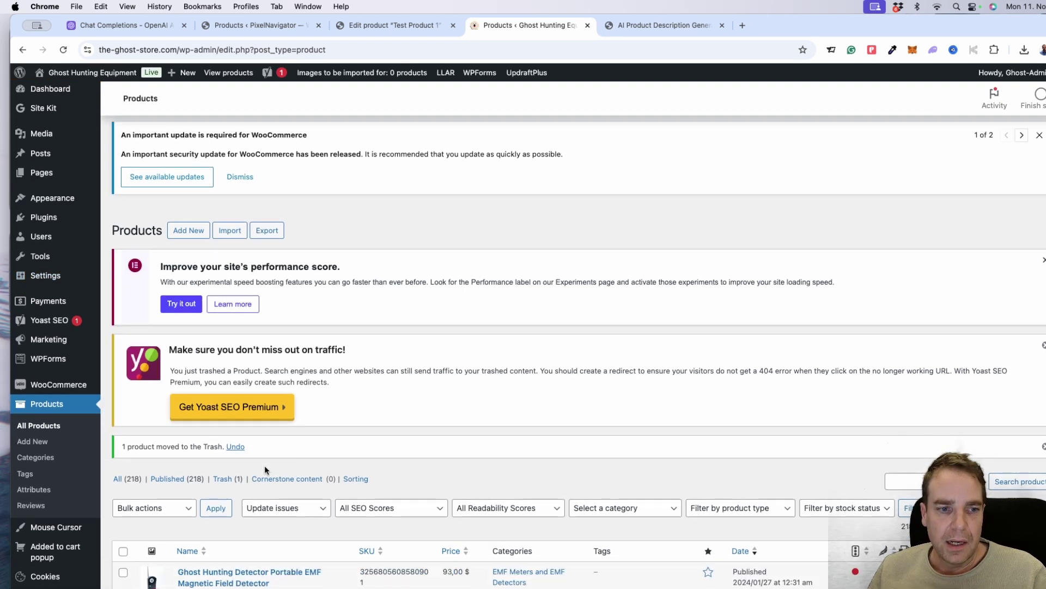
scroll(306, 441, "down", 4)
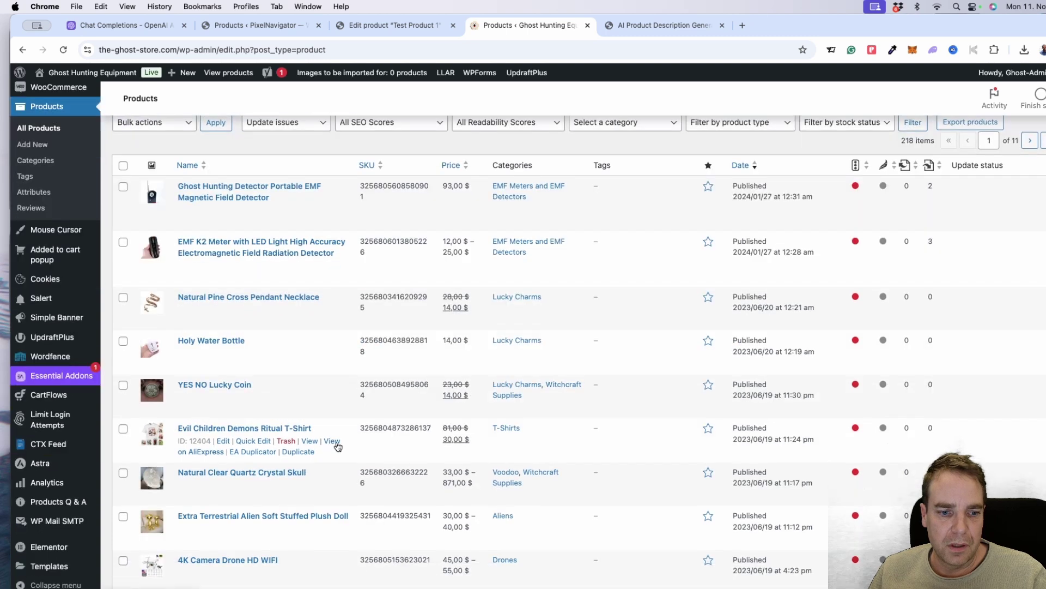
Step: Open Ghost Hunting Detector Portable EMF Magnetic Field Detector for editing in a new tab and go to its product description
scroll(340, 444, "up", 2)
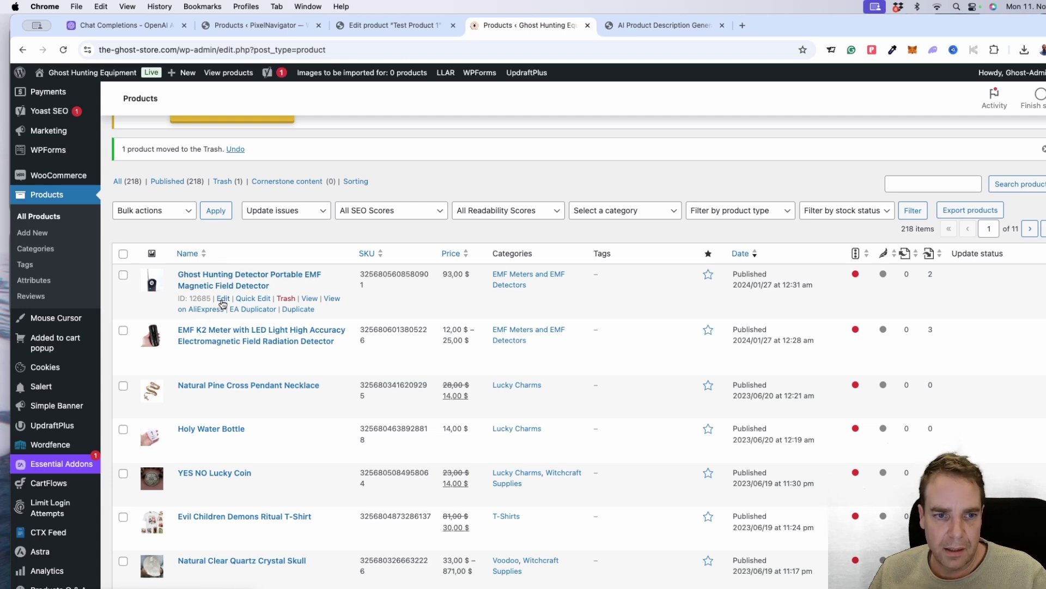
right_click(223, 299)
left_click(240, 304)
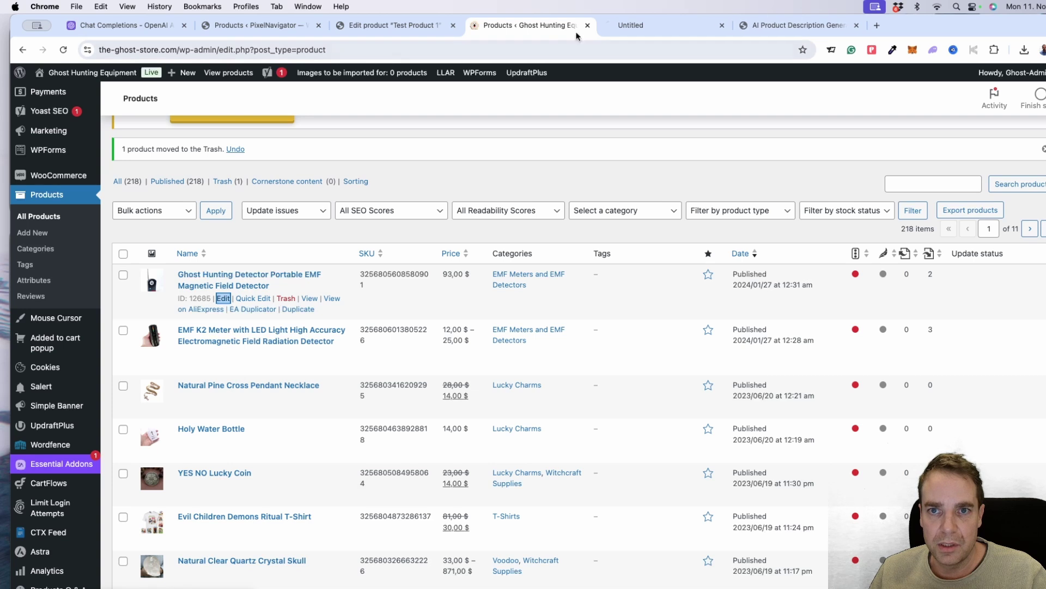
left_click(664, 27)
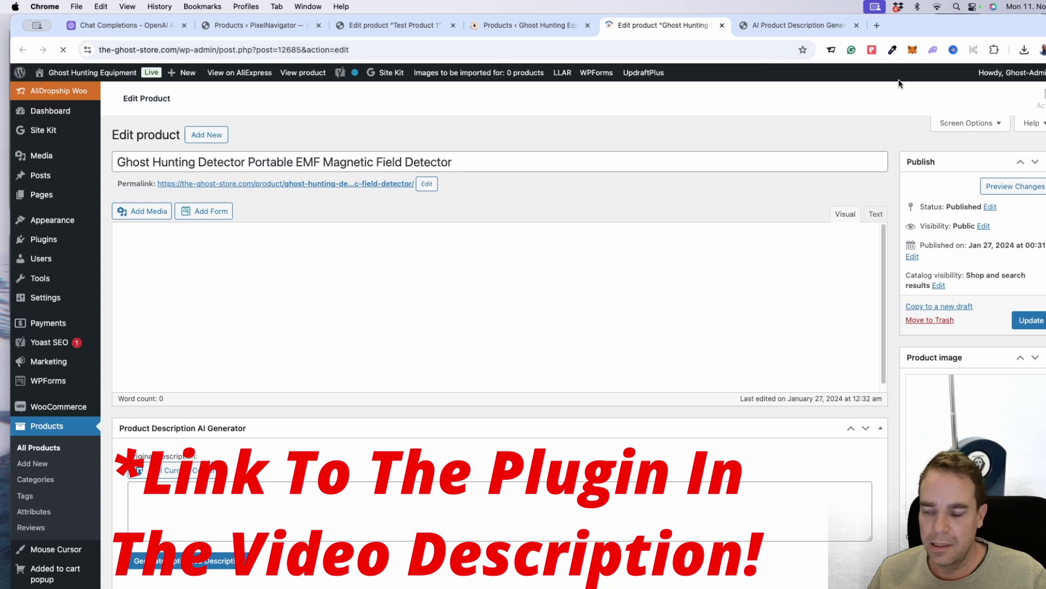
scroll(815, 251, "down", 4)
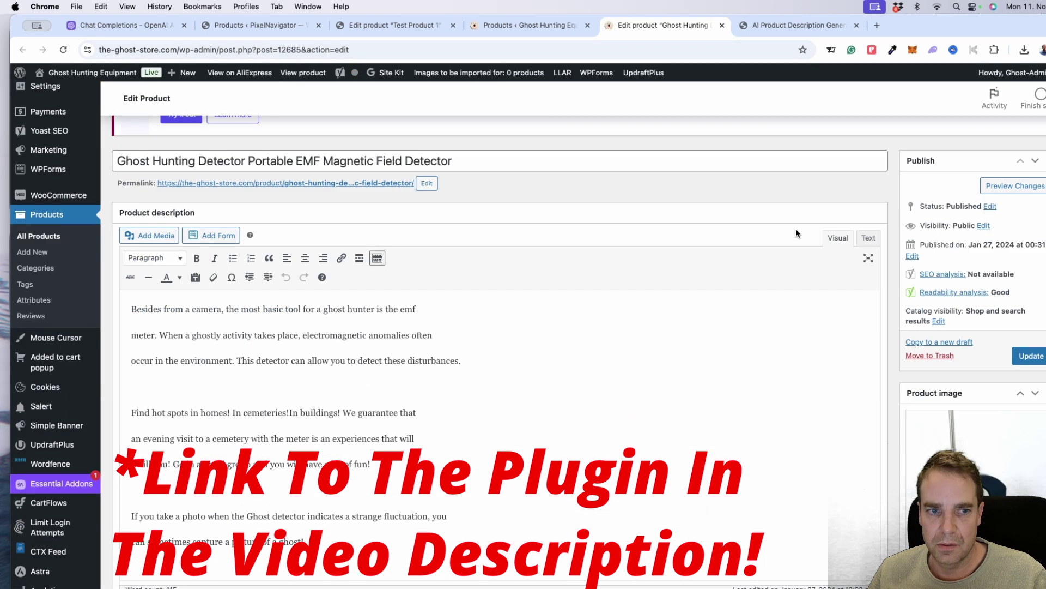
Step: Examine the detector's existing product description from its opening paragraphs down to the haunted house, packaging and ghost hunting images
scroll(806, 222, "down", 5)
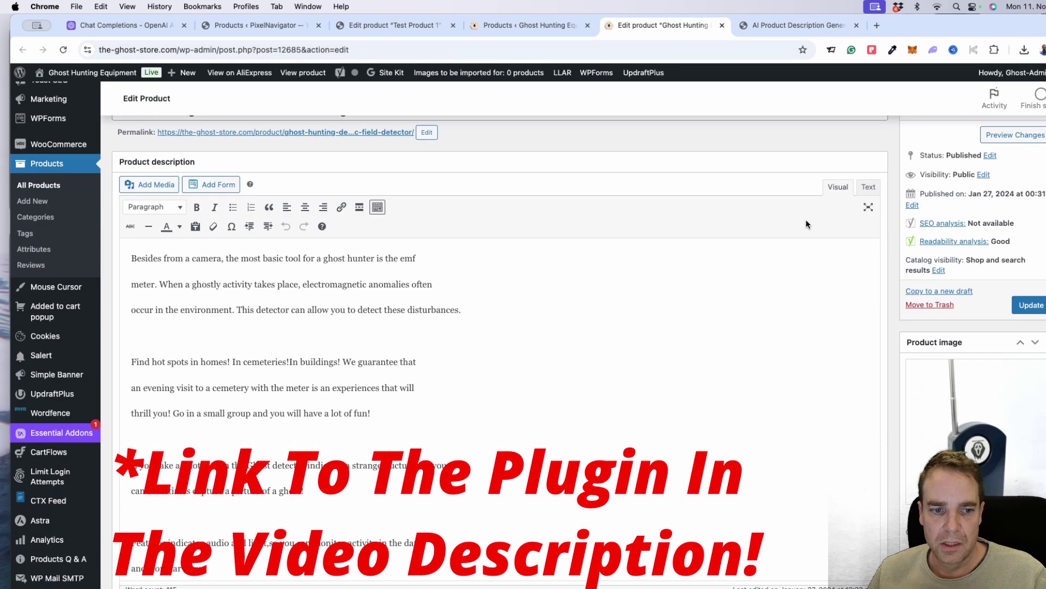
scroll(806, 224, "down", 2)
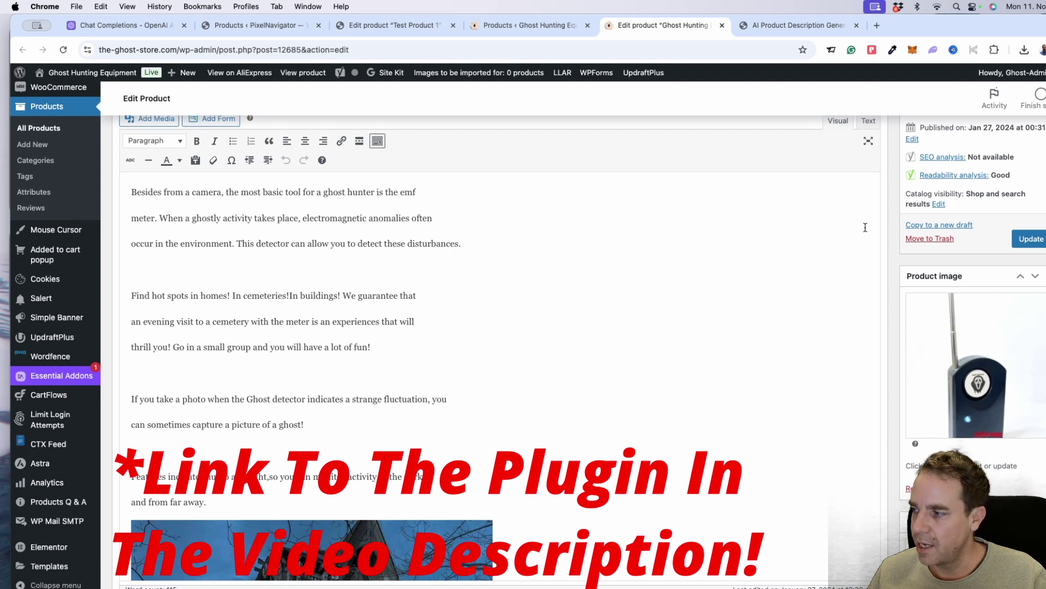
scroll(860, 238, "down", 1)
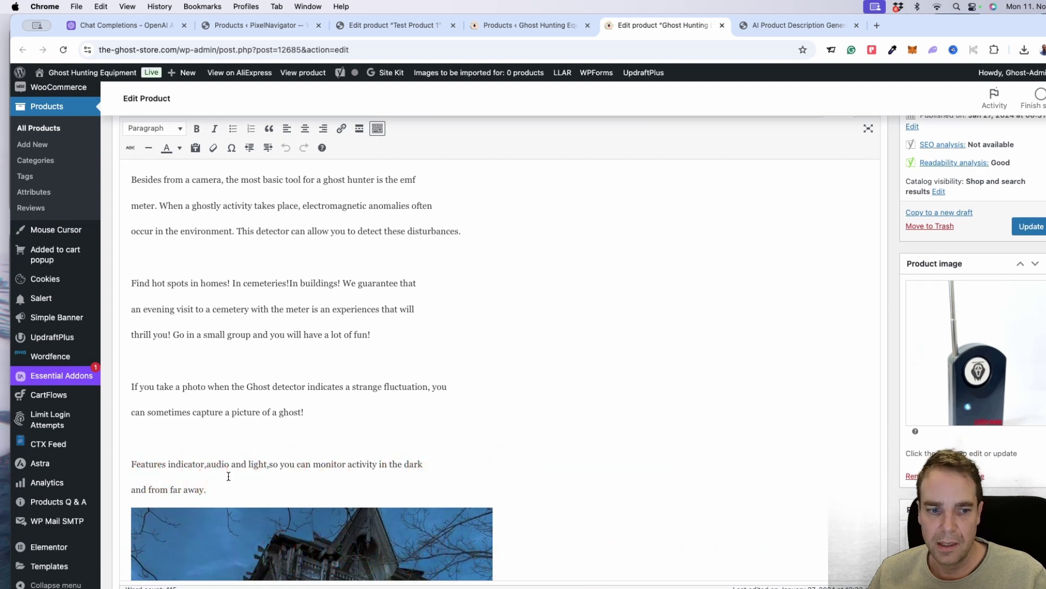
scroll(499, 371, "down", 15)
scroll(623, 372, "down", 3)
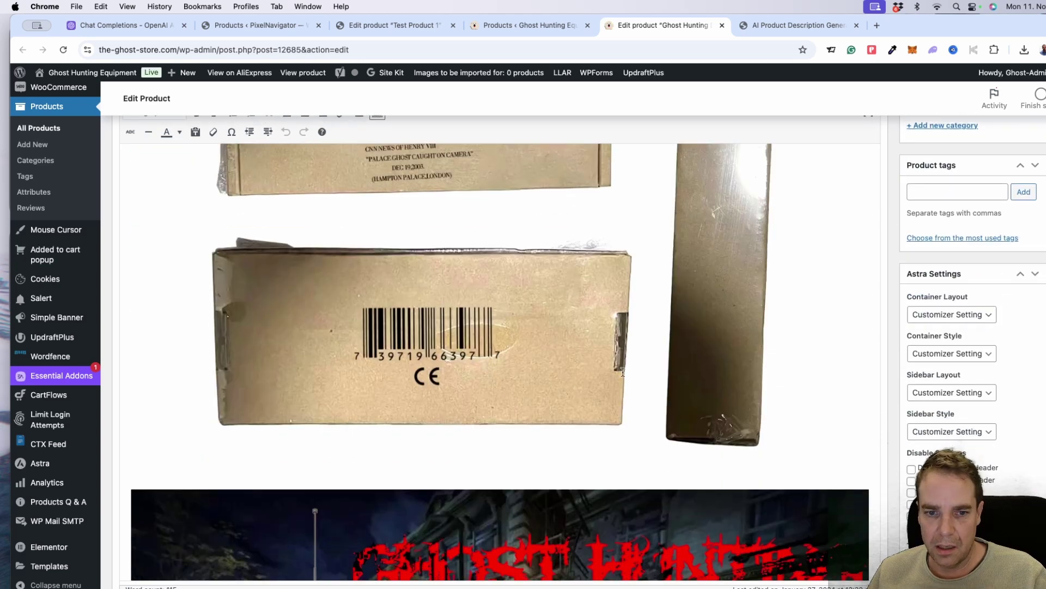
scroll(623, 372, "down", 10)
scroll(645, 375, "up", 5)
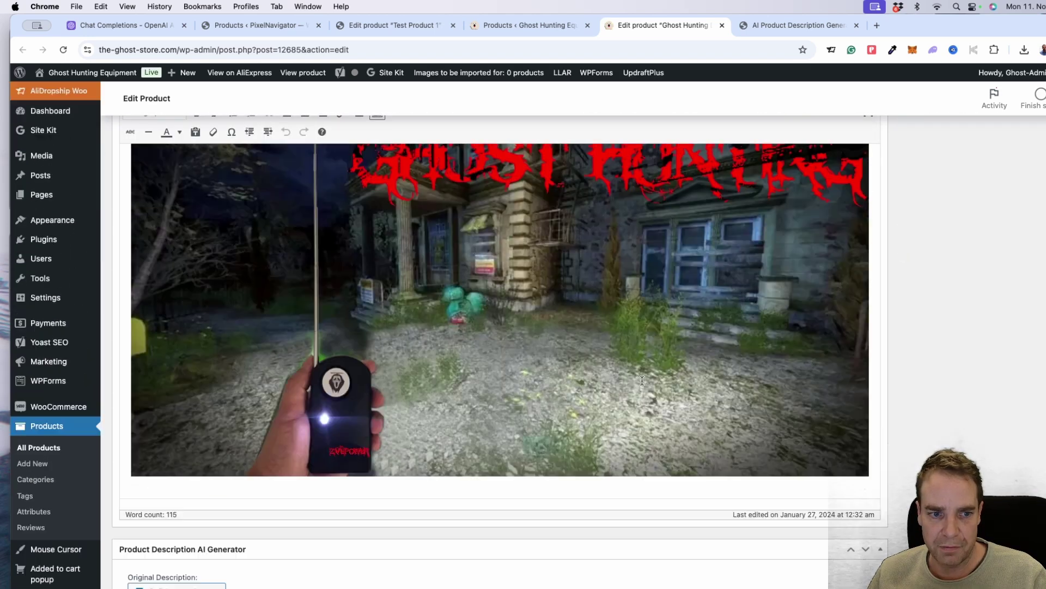
scroll(642, 381, "up", 8)
scroll(640, 379, "down", 6)
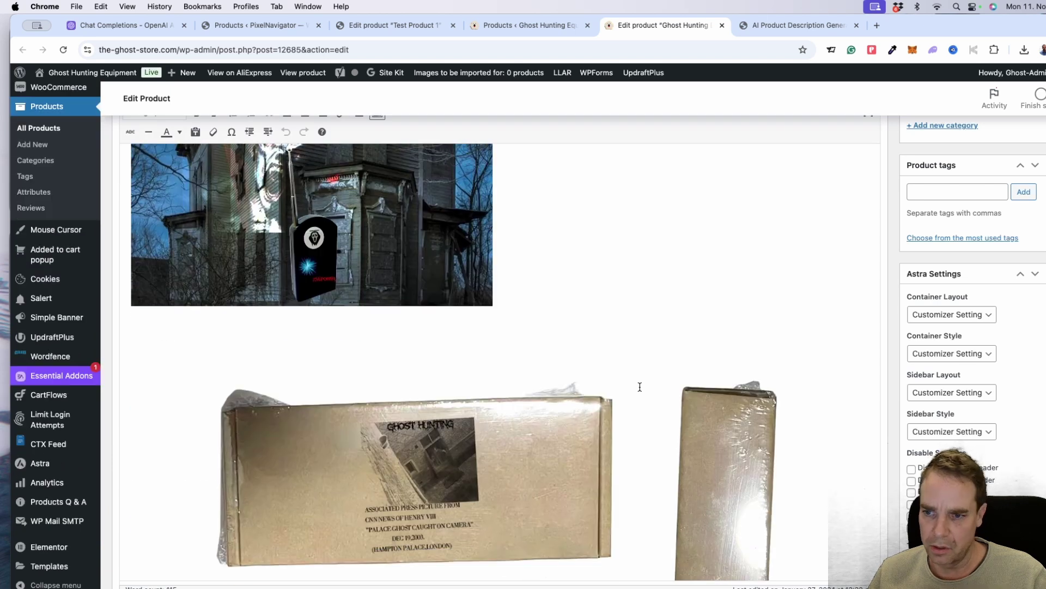
scroll(640, 386, "down", 6)
scroll(639, 386, "up", 10)
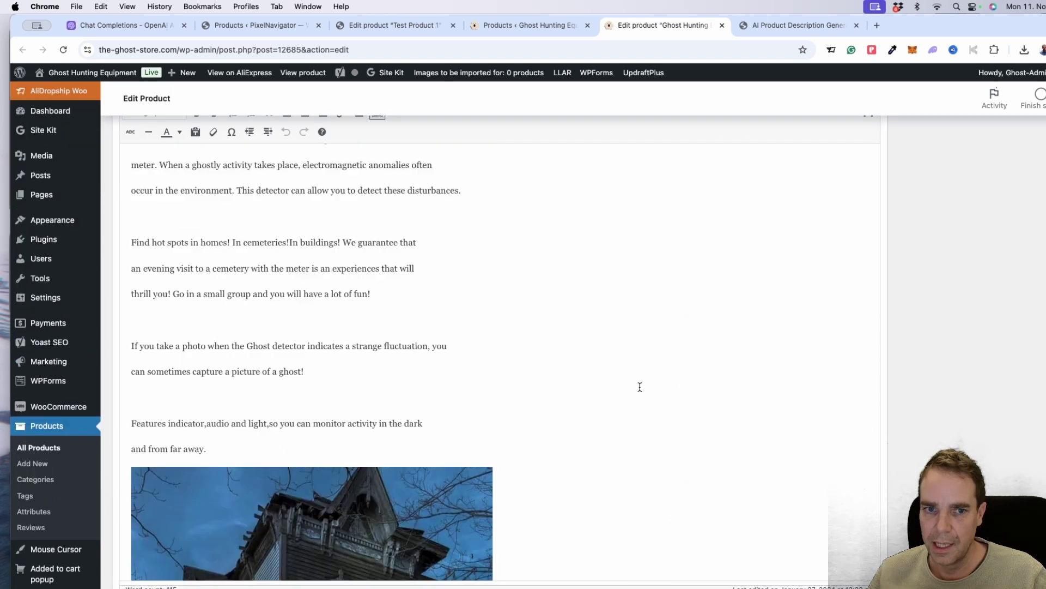
scroll(640, 386, "up", 3)
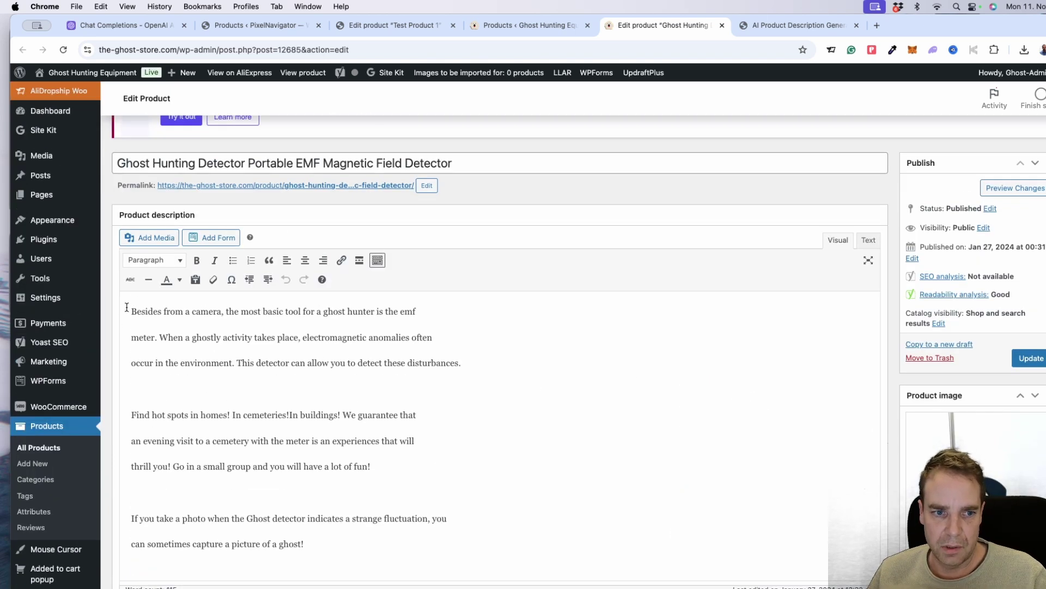
left_click_drag(133, 309, 469, 505)
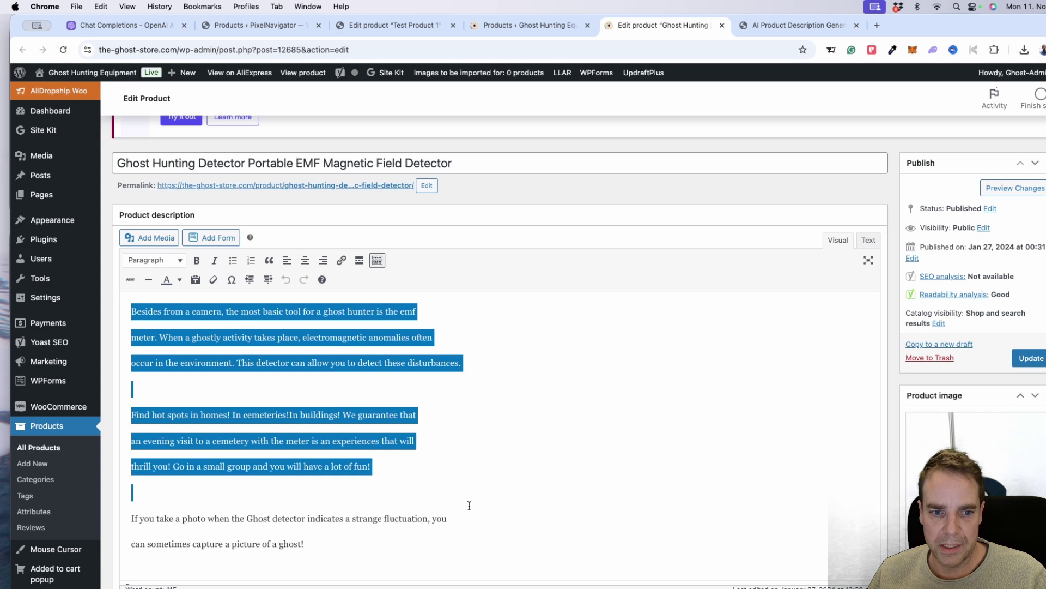
left_click(398, 466)
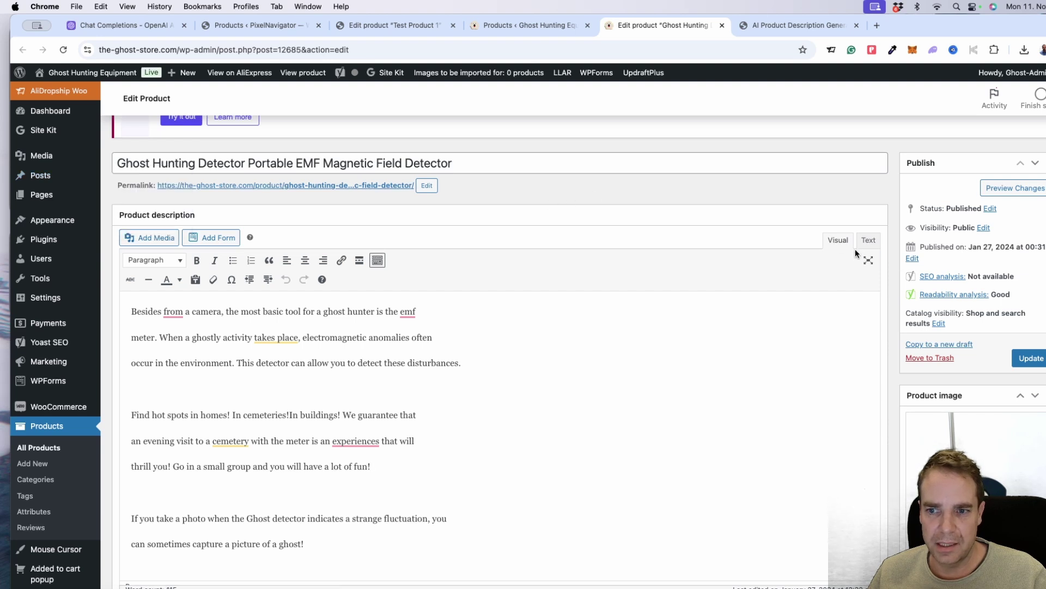
Step: Pull the detector's current content into the Product Description AI Generator and generate an optimized description
scroll(892, 302, "down", 1)
scroll(891, 297, "down", 10)
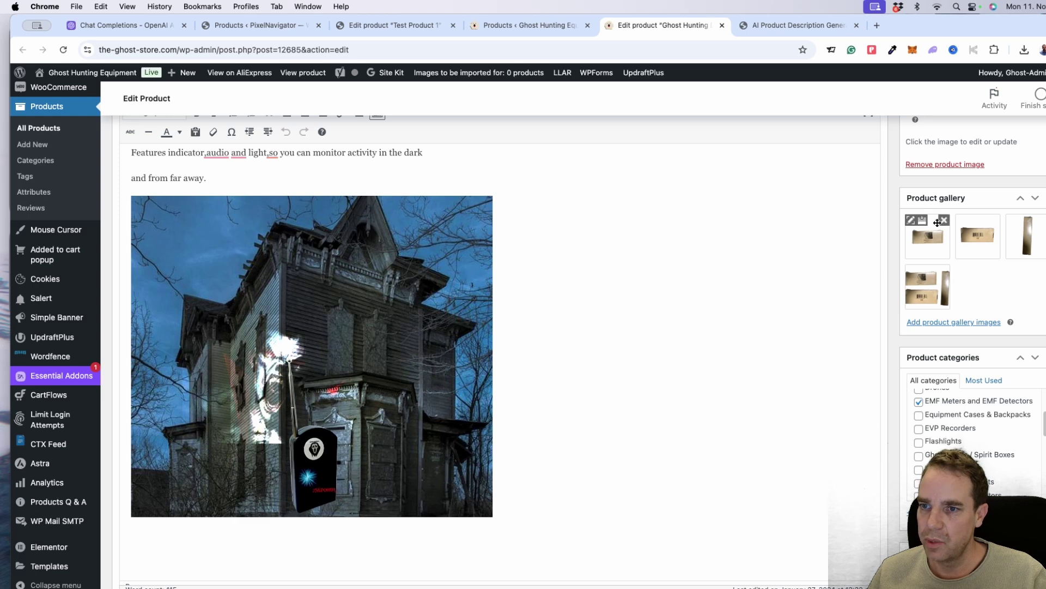
mouse_move(966, 239)
scroll(766, 364, "down", 15)
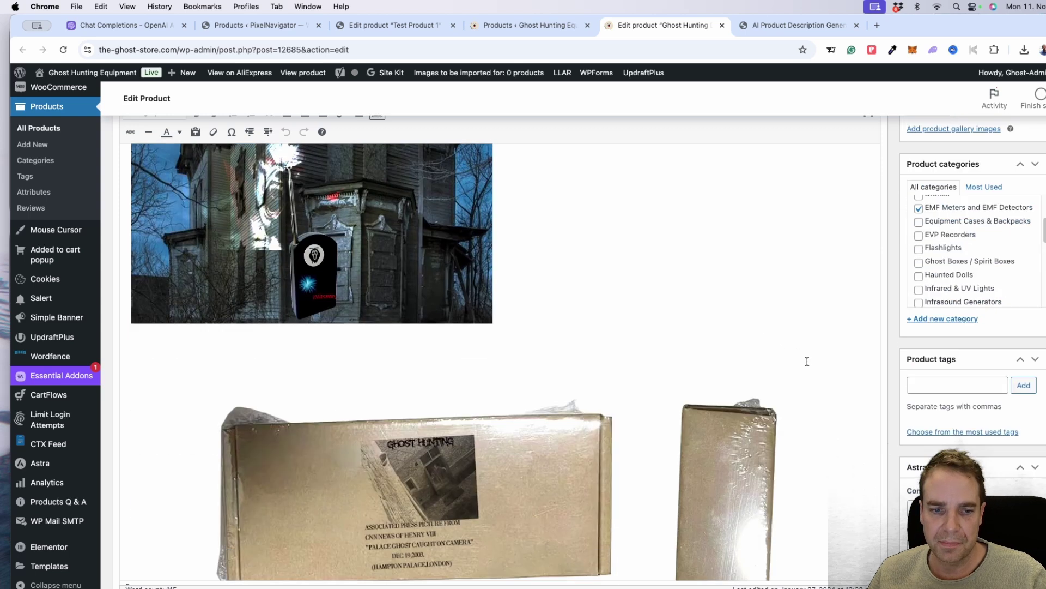
scroll(877, 347, "down", 15)
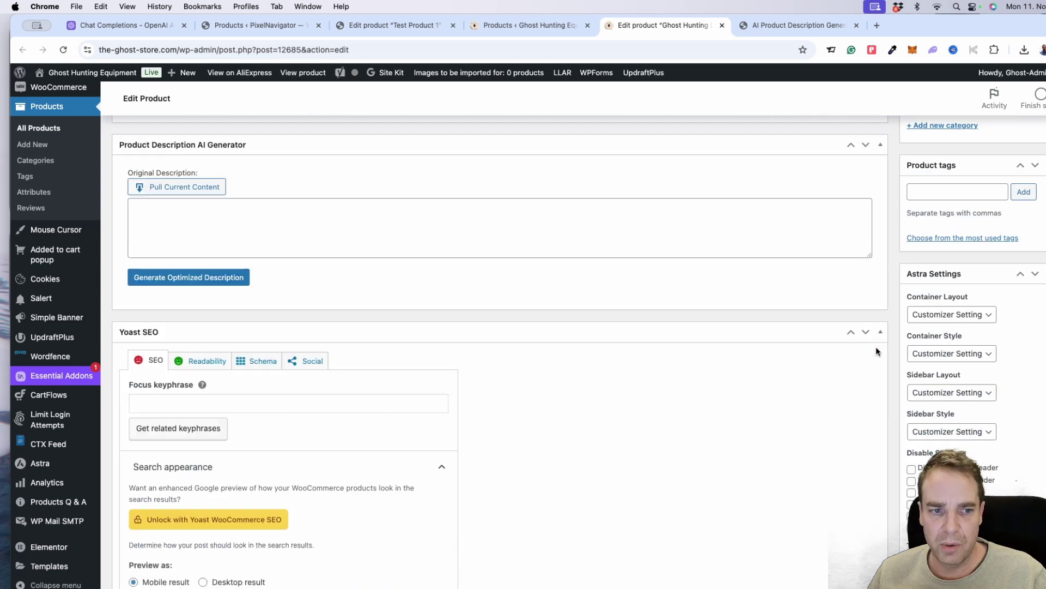
scroll(242, 175, "up", 1)
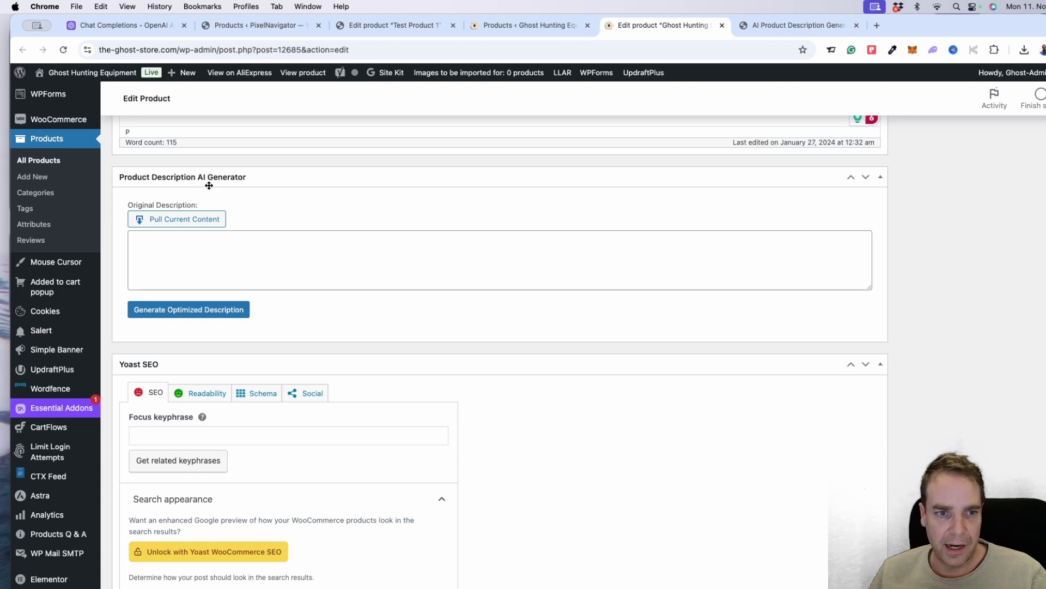
left_click(180, 220)
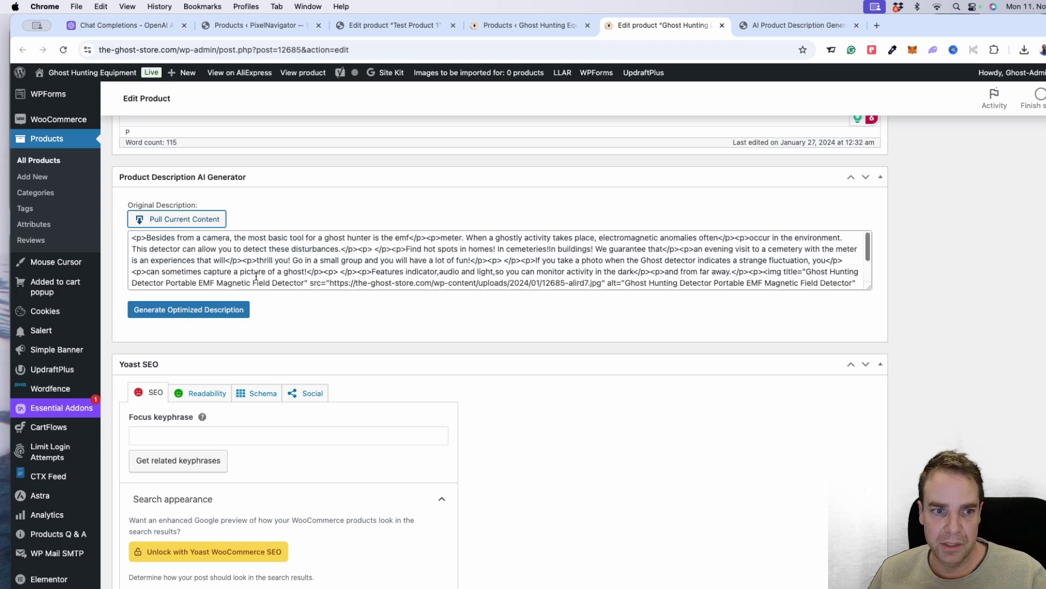
left_click(168, 313)
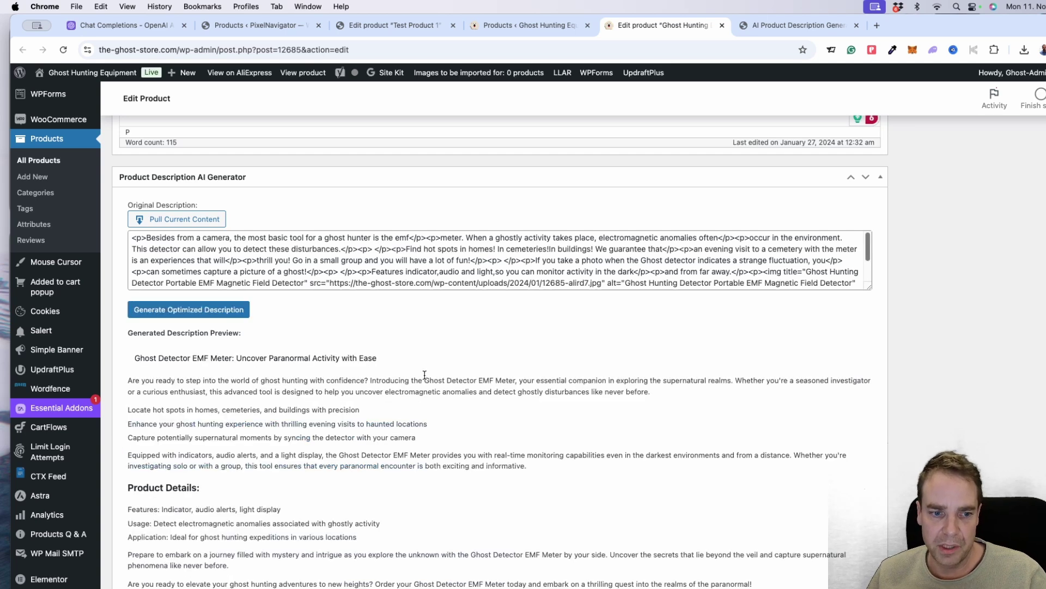
Step: Review the generated text and images in the detector's description preview and apply the generated content to the product
scroll(424, 381, "down", 3)
scroll(425, 380, "down", 1)
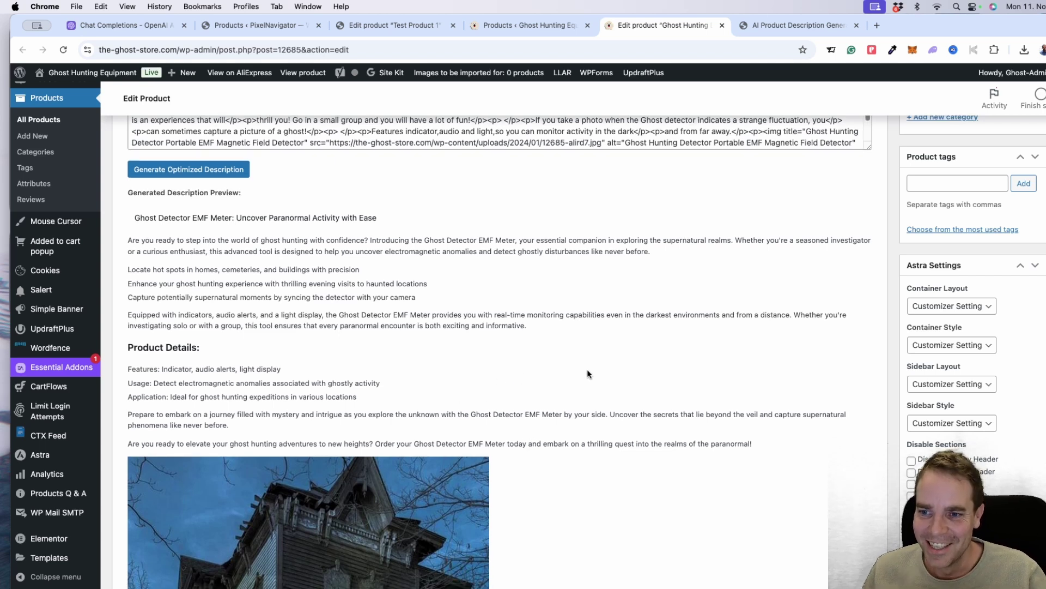
scroll(588, 373, "up", 2)
scroll(590, 376, "down", 10)
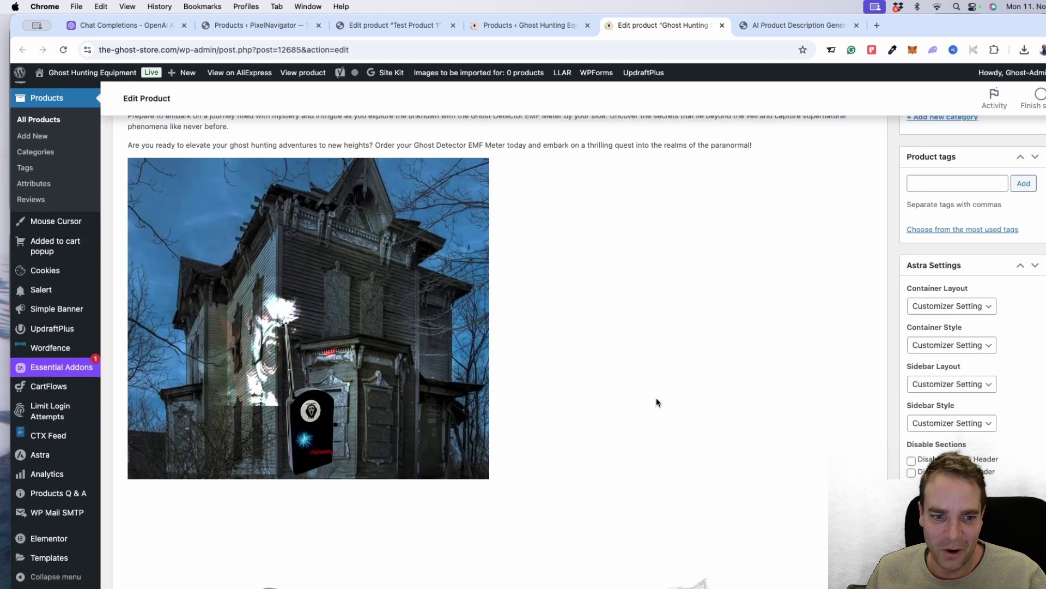
scroll(656, 399, "down", 20)
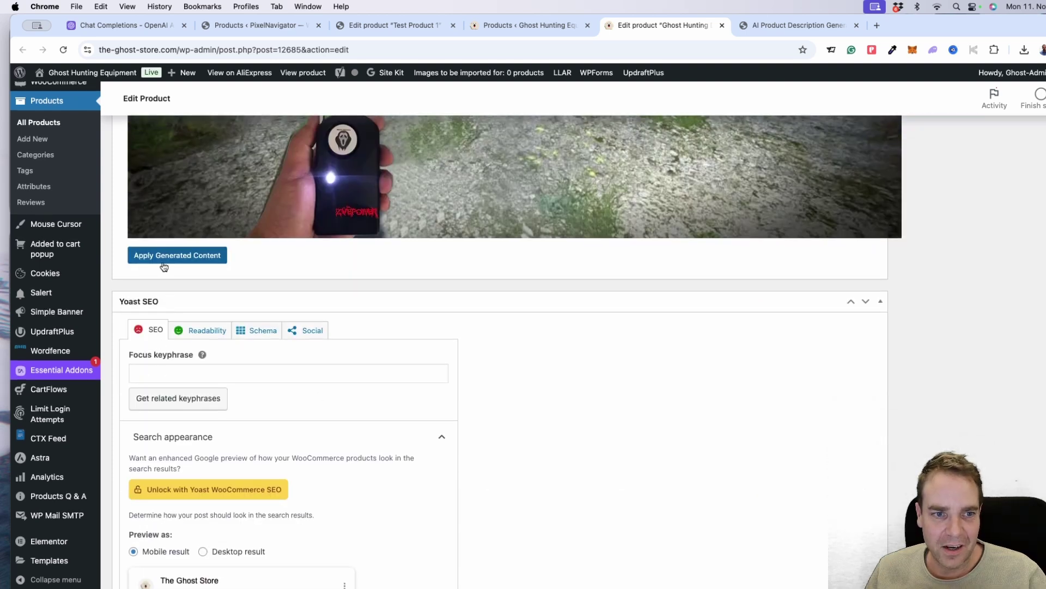
left_click(201, 261)
Step: Check the applied detector description in the editor, including its heading, bullet lists, product details, call-to-action and images
scroll(662, 456, "up", 10)
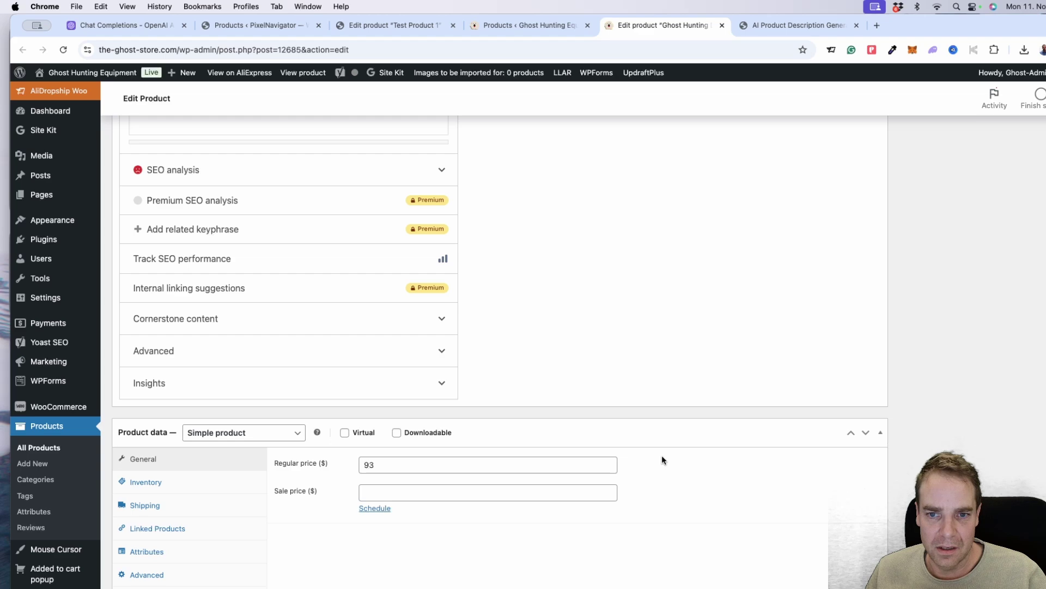
scroll(717, 473, "up", 20)
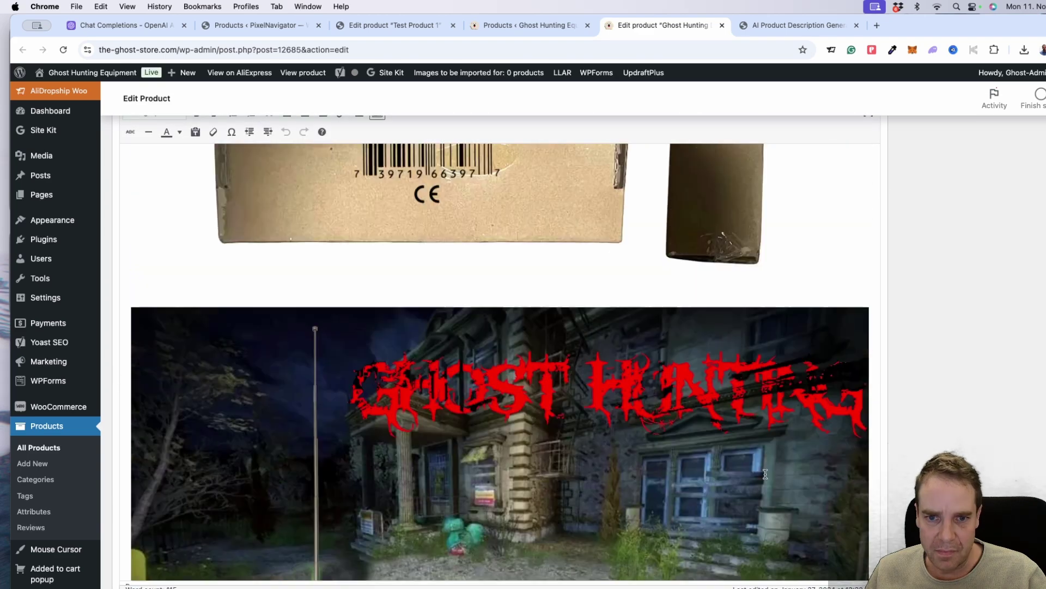
scroll(777, 474, "up", 15)
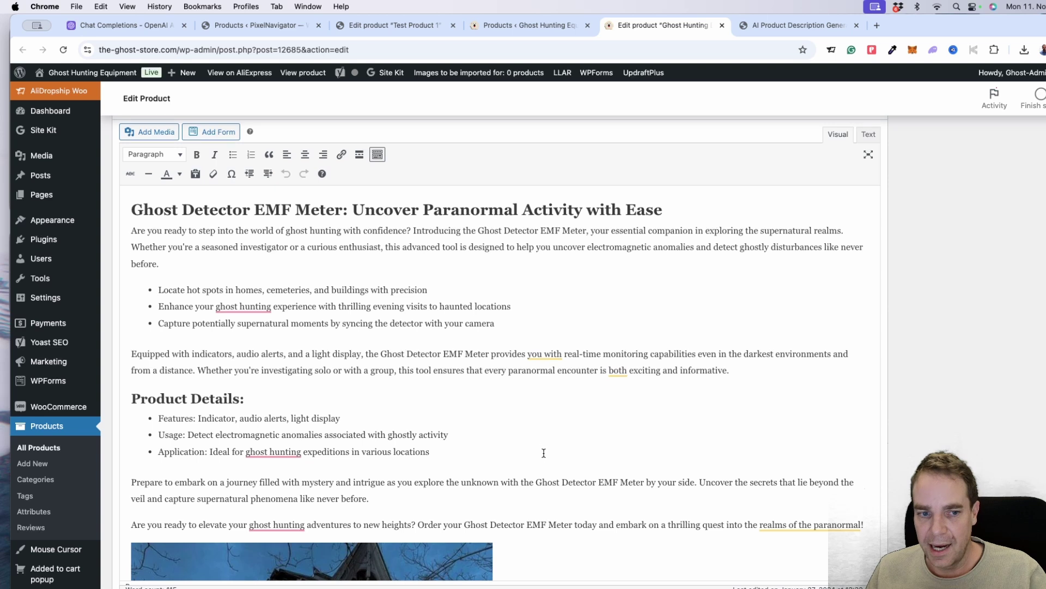
scroll(543, 447, "up", 3)
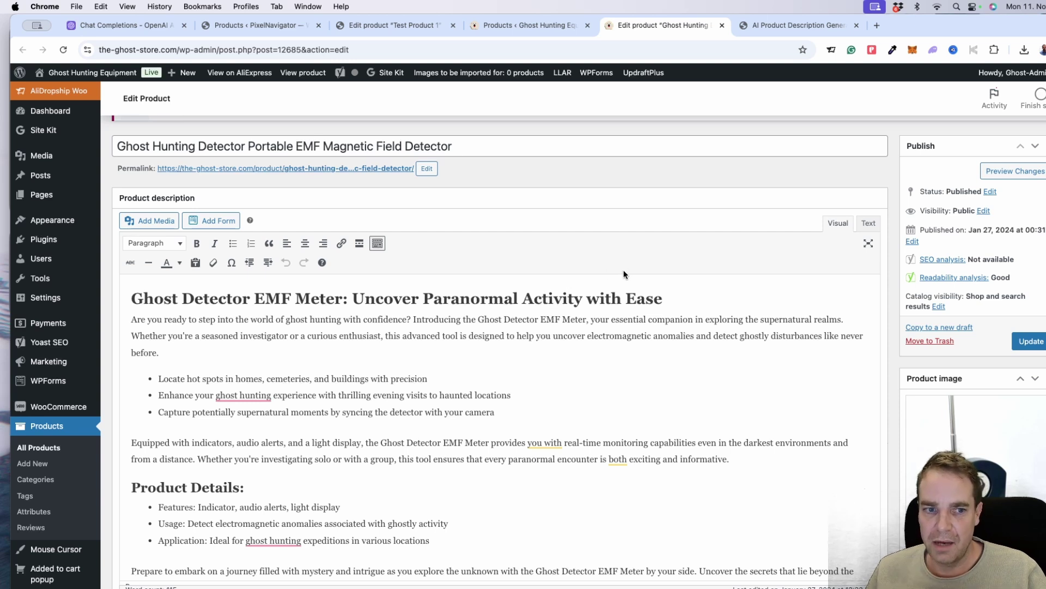
scroll(625, 274, "down", 1)
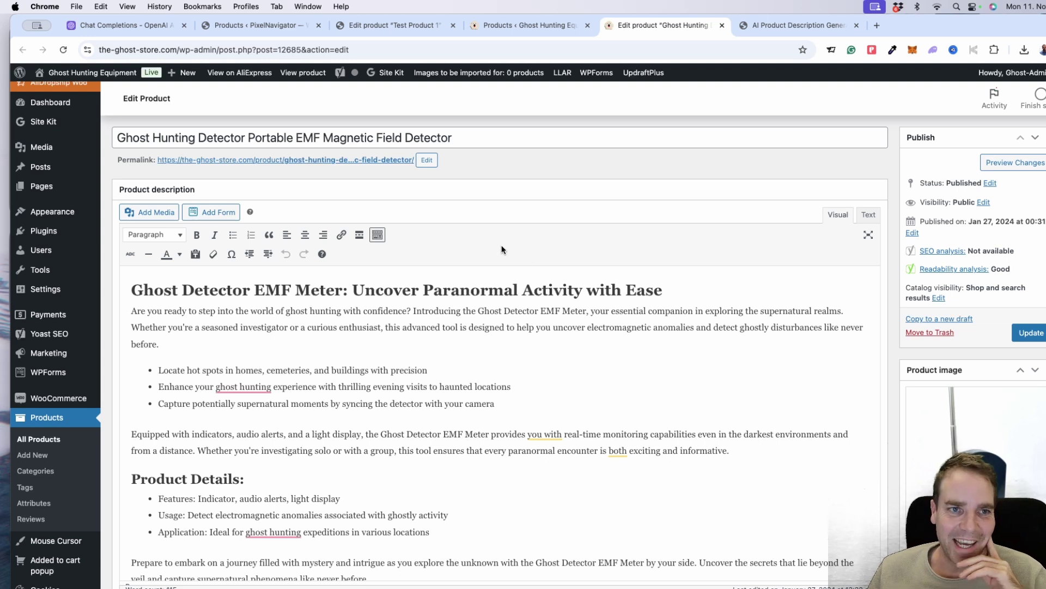
Step: Revisit the OpenAI Chat Completions page and the PixelNavigator product list, and return to the Test Product 1 editor
left_click(126, 26)
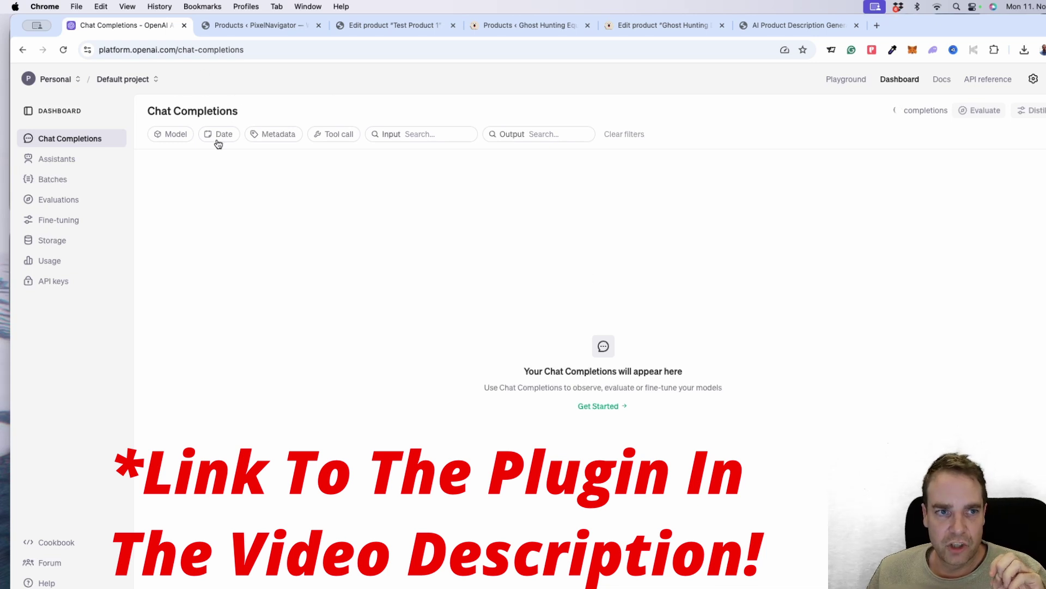
left_click(273, 27)
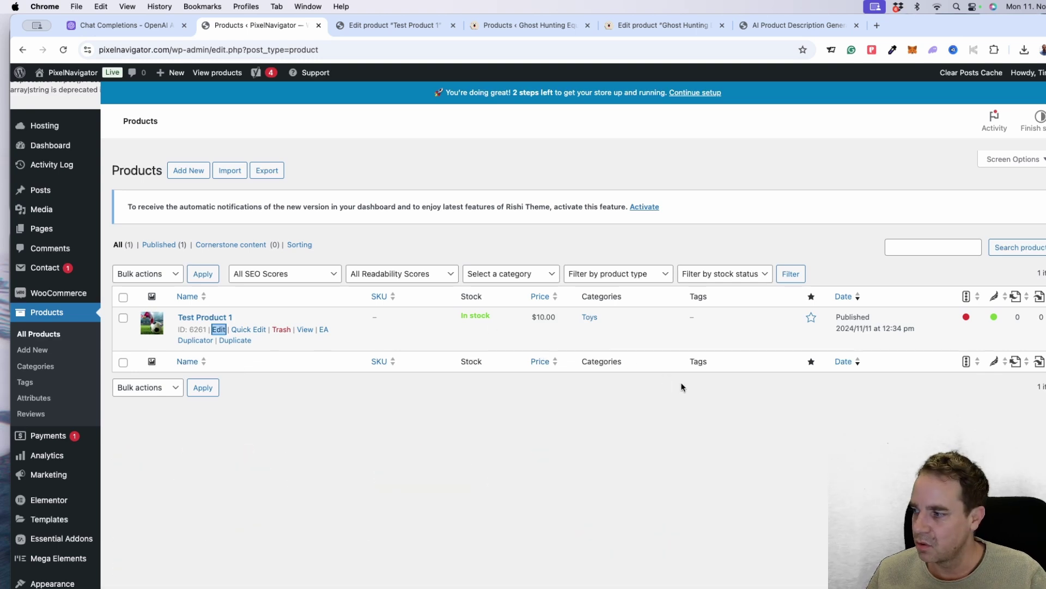
left_click(409, 28)
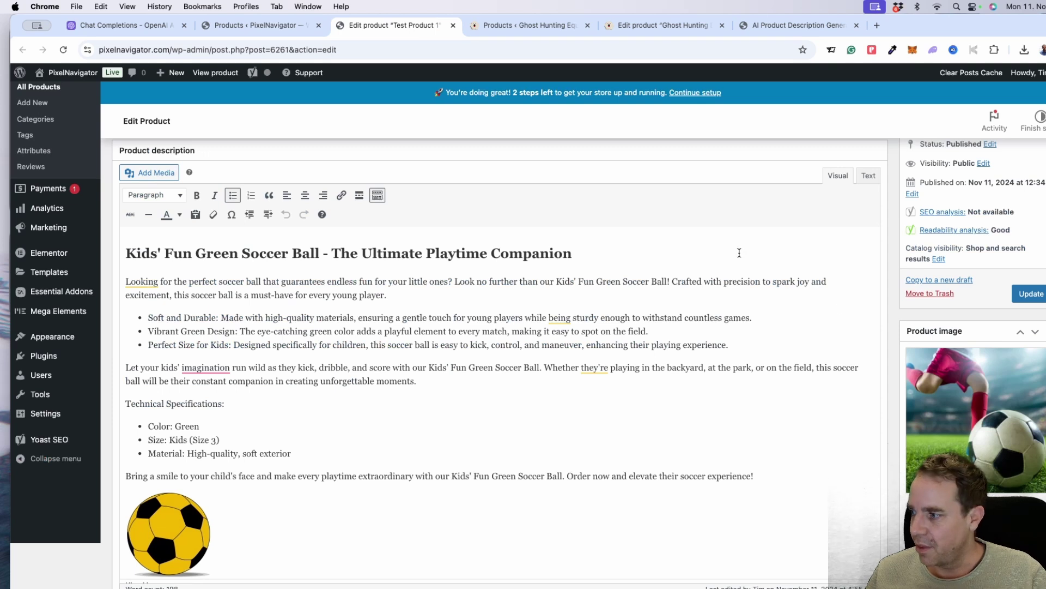